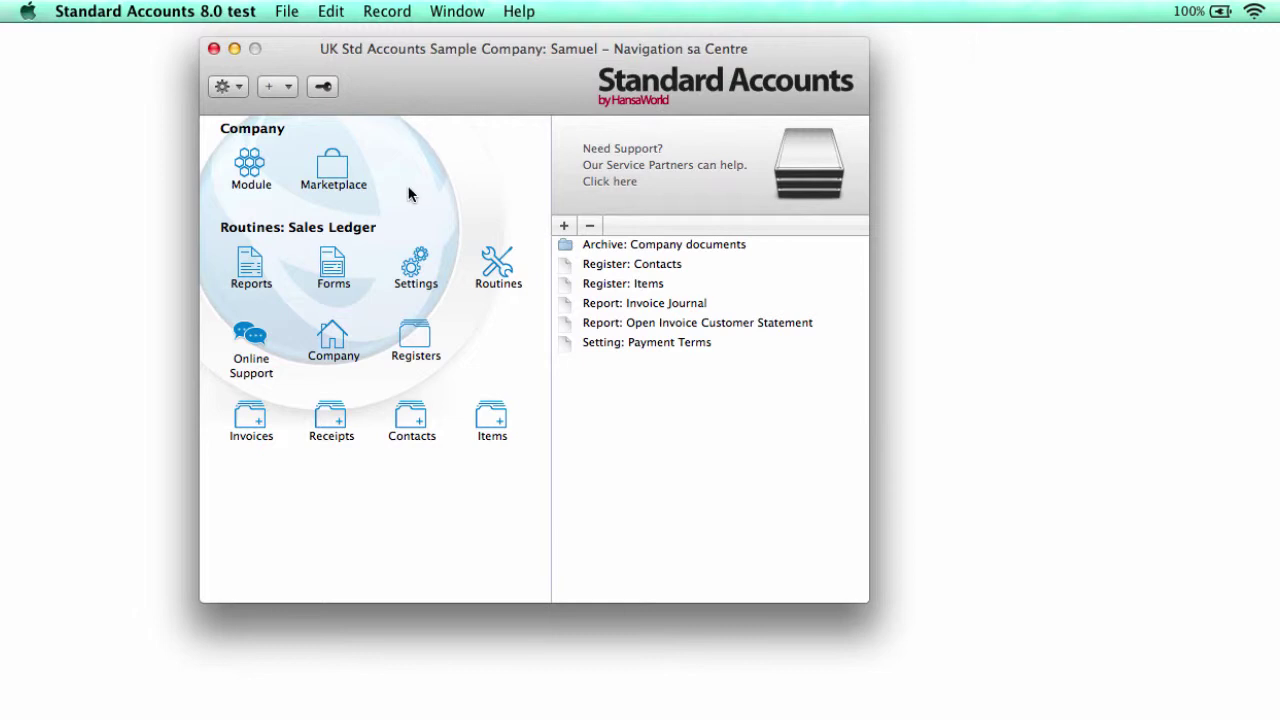
Duplicate the Simple Studio record in the Contacts register
{"action": "left_click", "coordinate": [422, 338]}
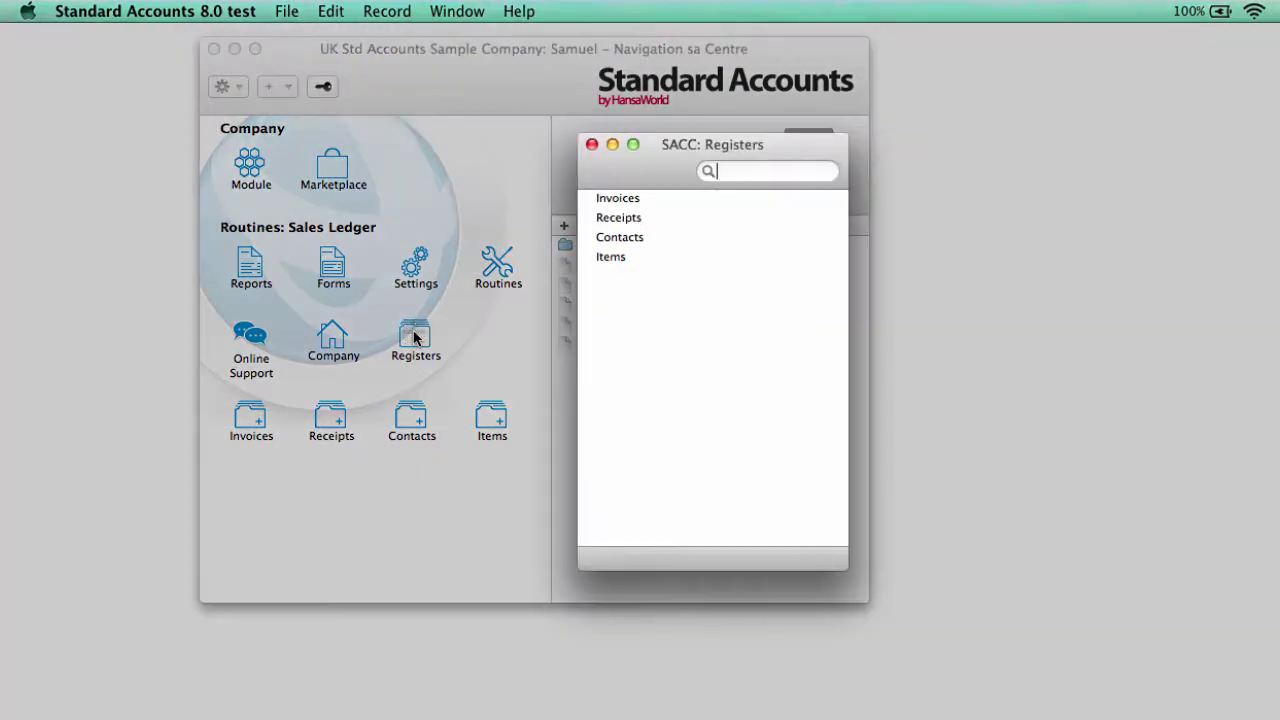
{"action": "double_click", "coordinate": [596, 237]}
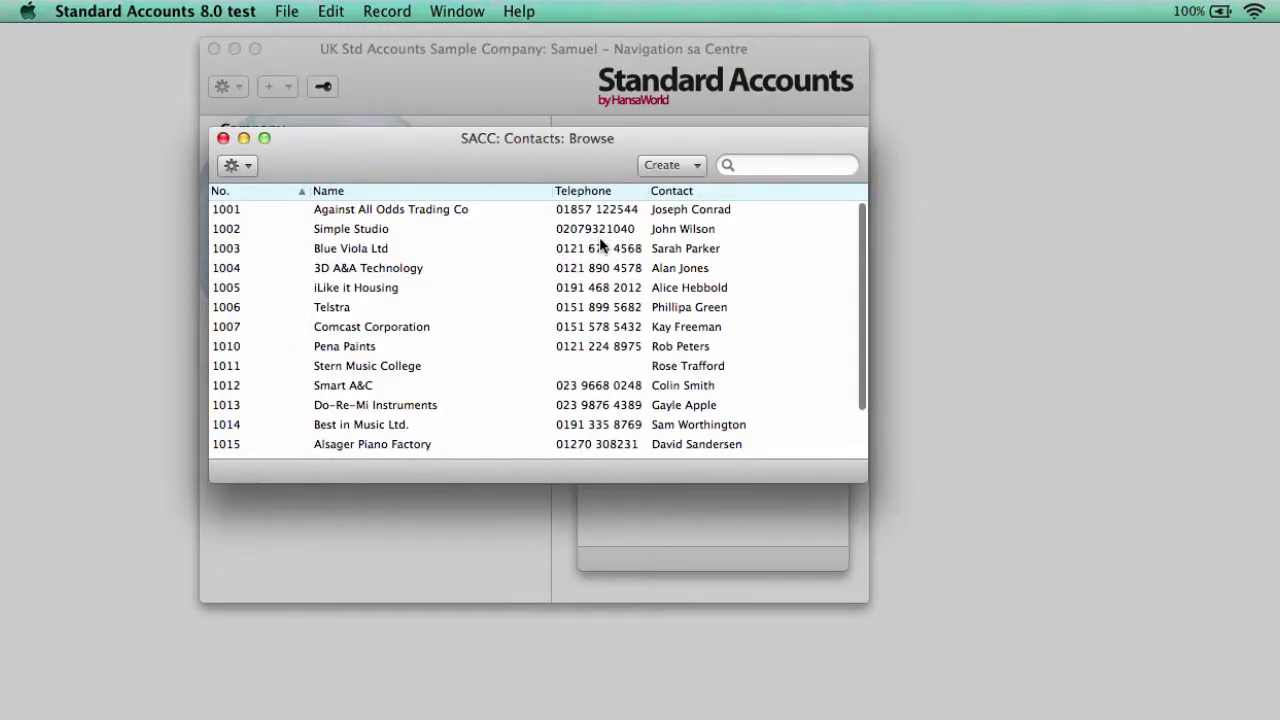
{"action": "left_click", "coordinate": [549, 232]}
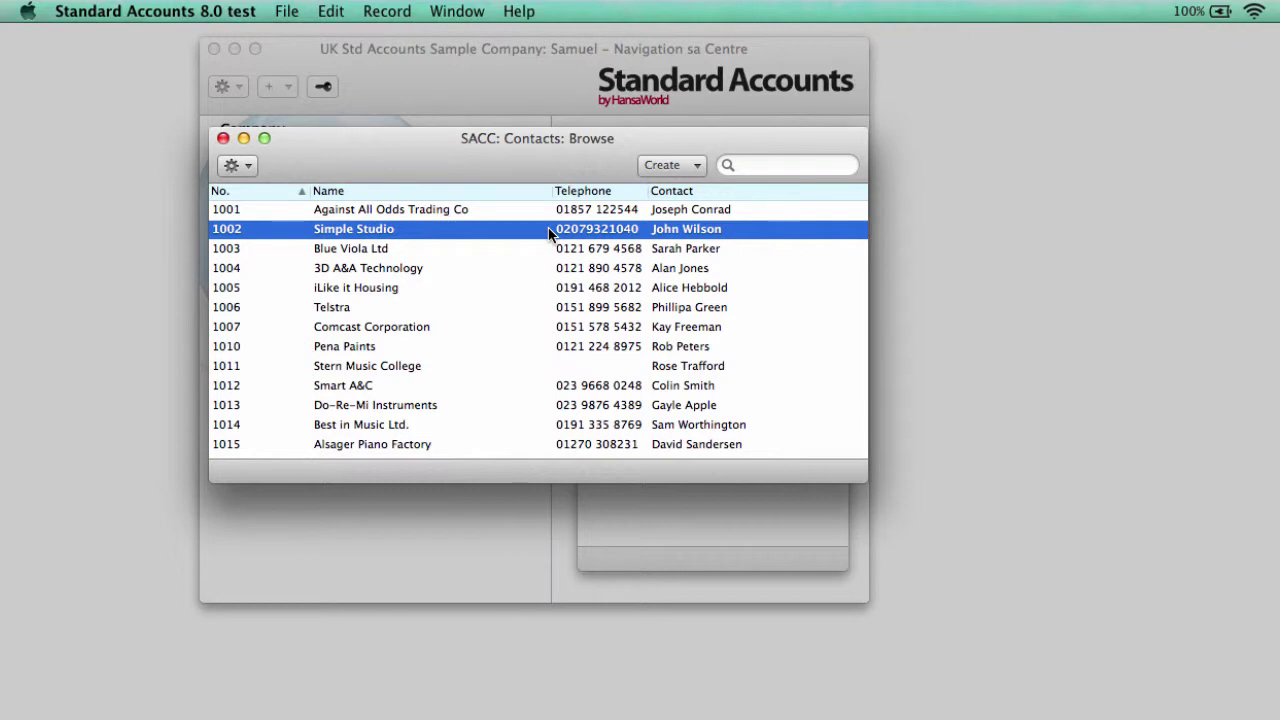
{"action": "key", "text": "super+y"}
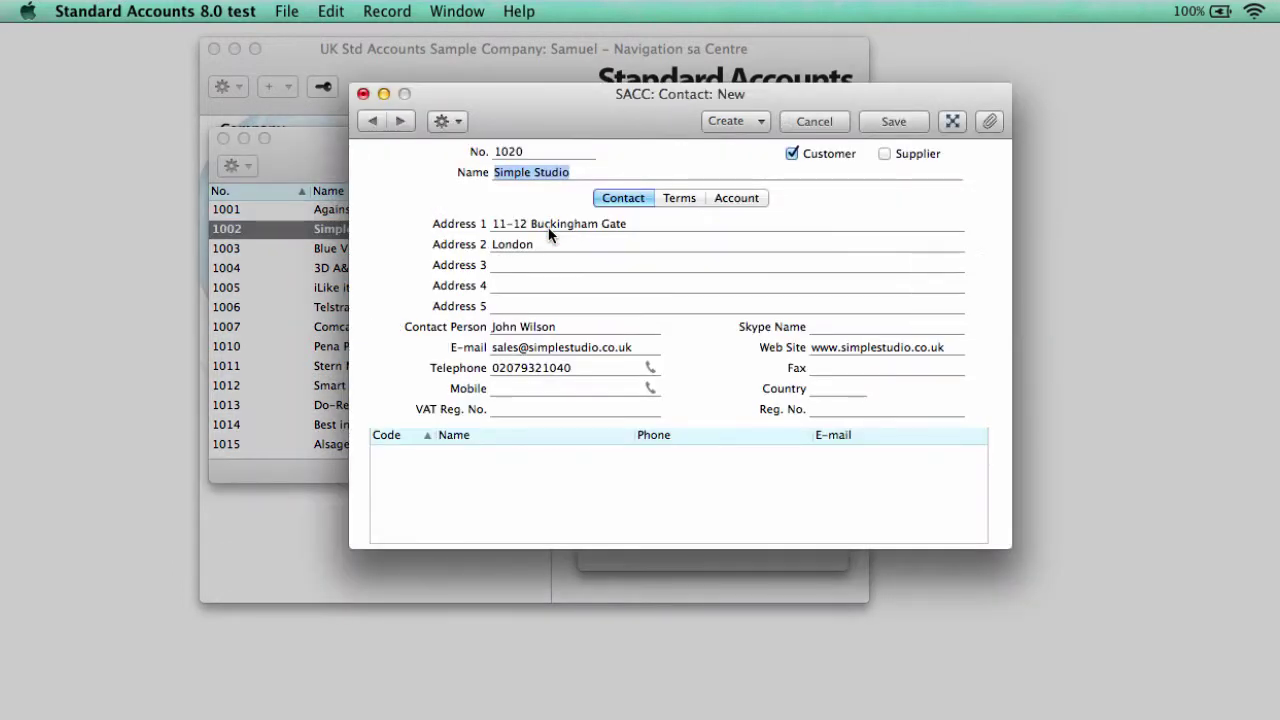
Save the duplicated Simple Studio contact and close the contact, Contacts and Registers windows
{"action": "left_click", "coordinate": [387, 11]}
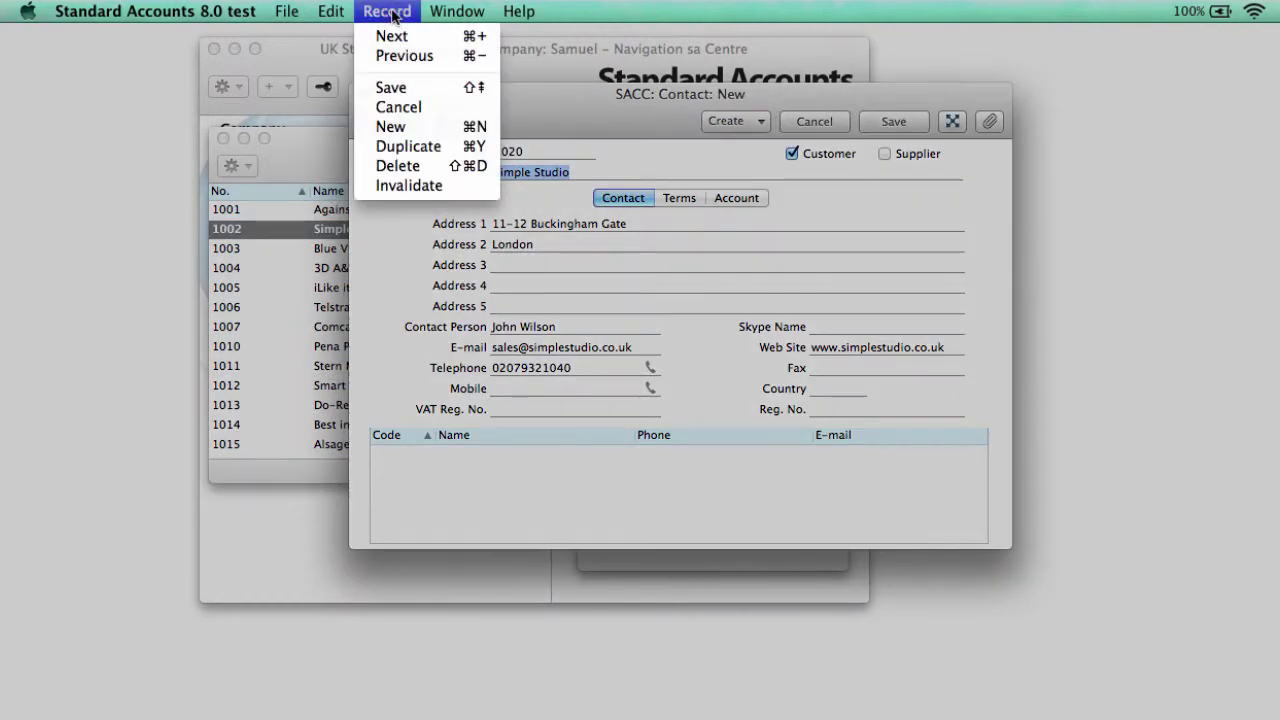
{"action": "left_click", "coordinate": [398, 93]}
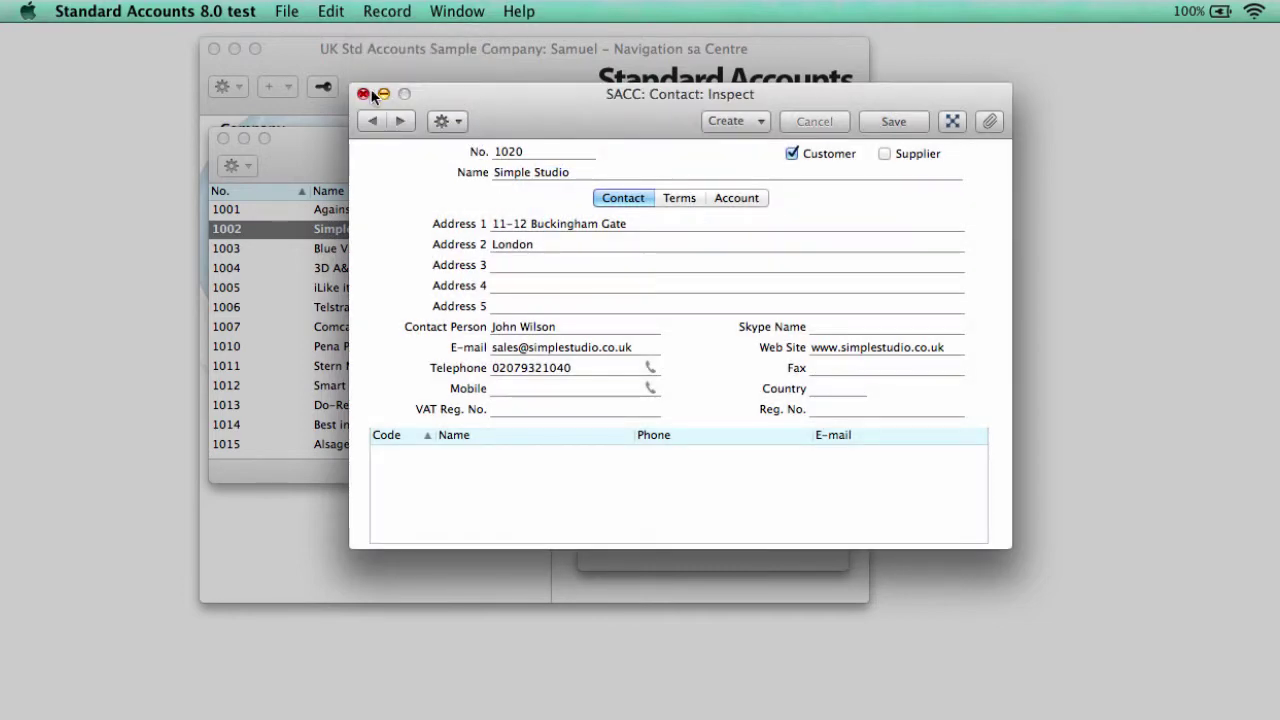
{"action": "left_click", "coordinate": [362, 94]}
{"action": "left_click", "coordinate": [223, 138]}
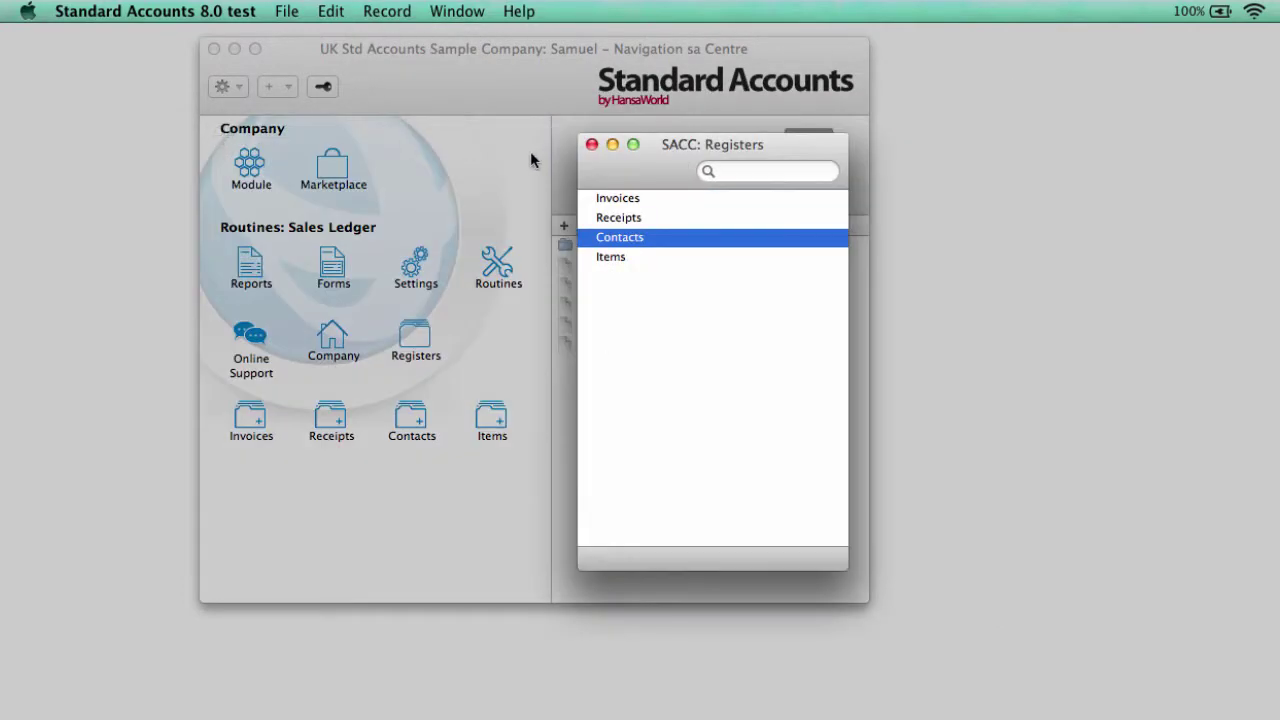
{"action": "left_click", "coordinate": [588, 139]}
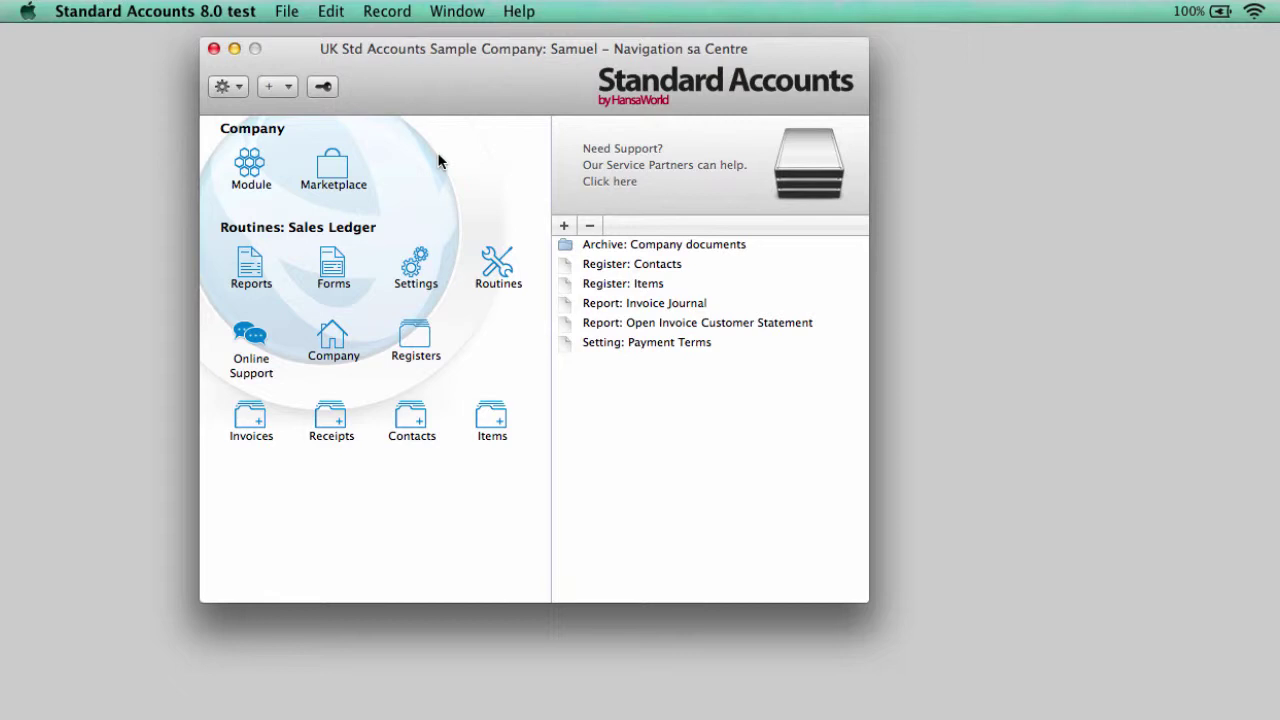
Bring up the main navigation centre with the Master Control command
{"action": "left_click", "coordinate": [287, 12]}
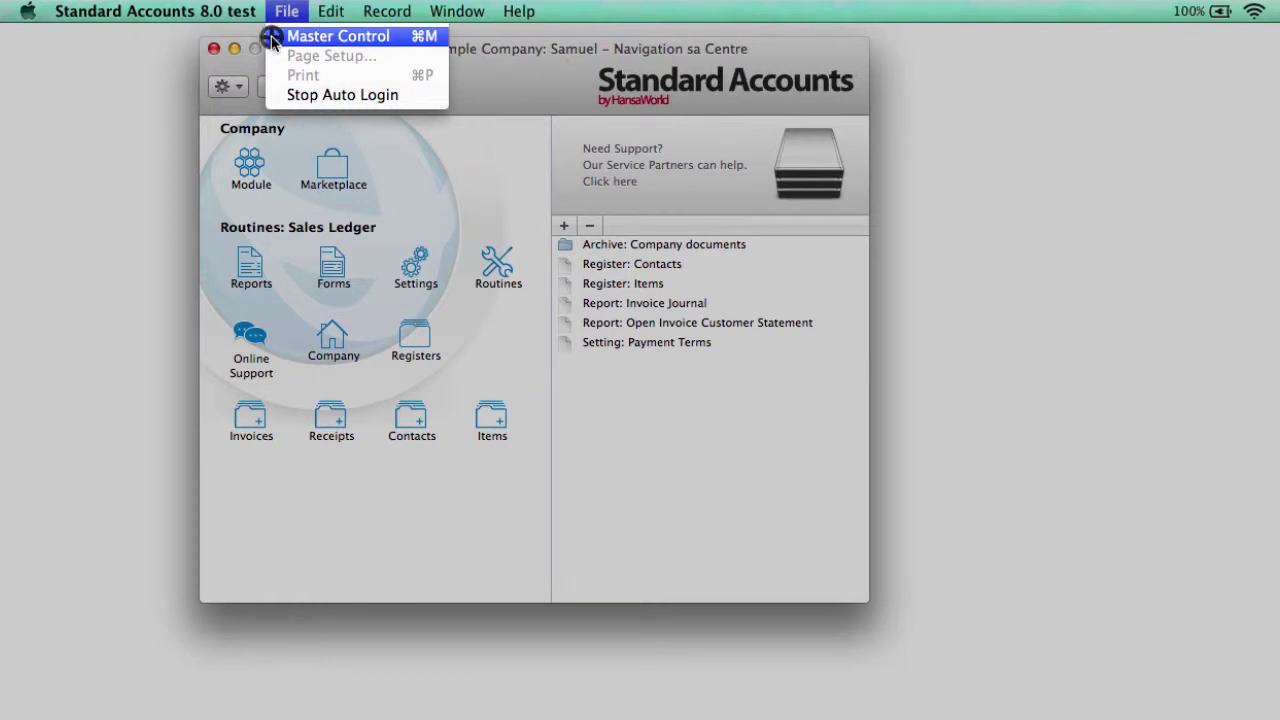
{"action": "left_click", "coordinate": [272, 38]}
{"action": "key", "text": "super+m"}
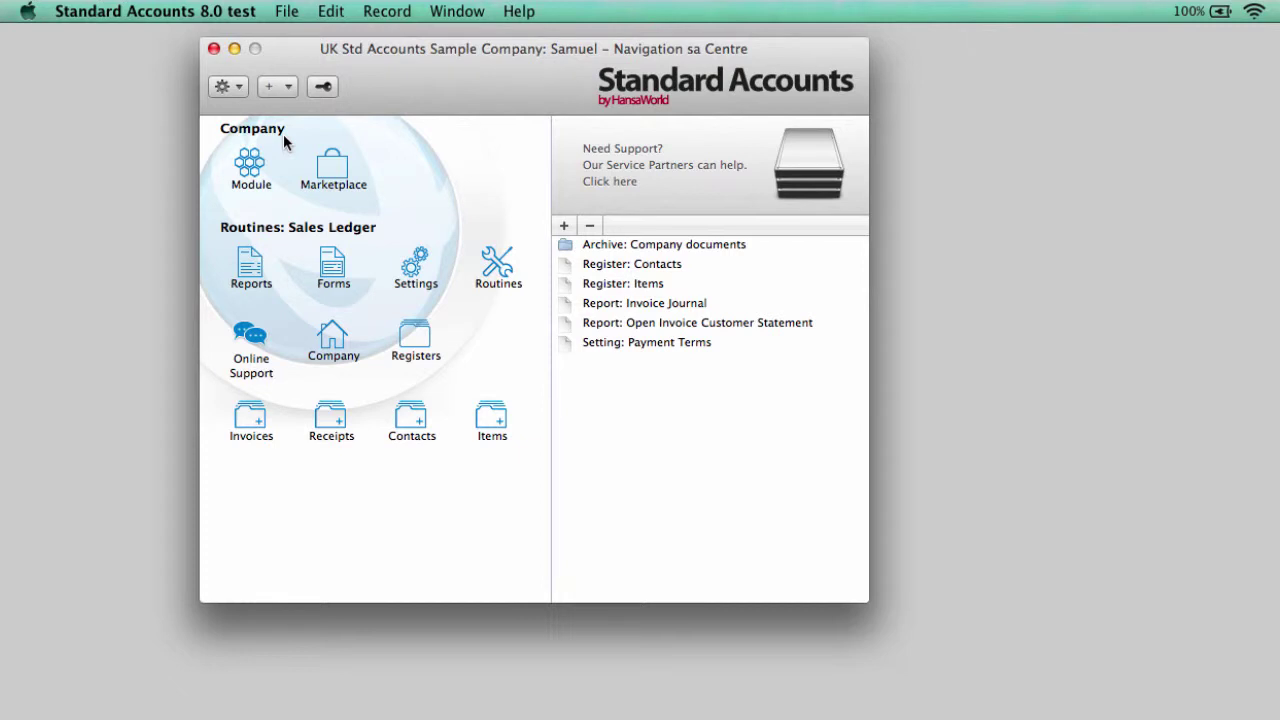
View the subscriptions overview in the Marketplace and the list of installed modules, closing each window
{"action": "left_click", "coordinate": [336, 170]}
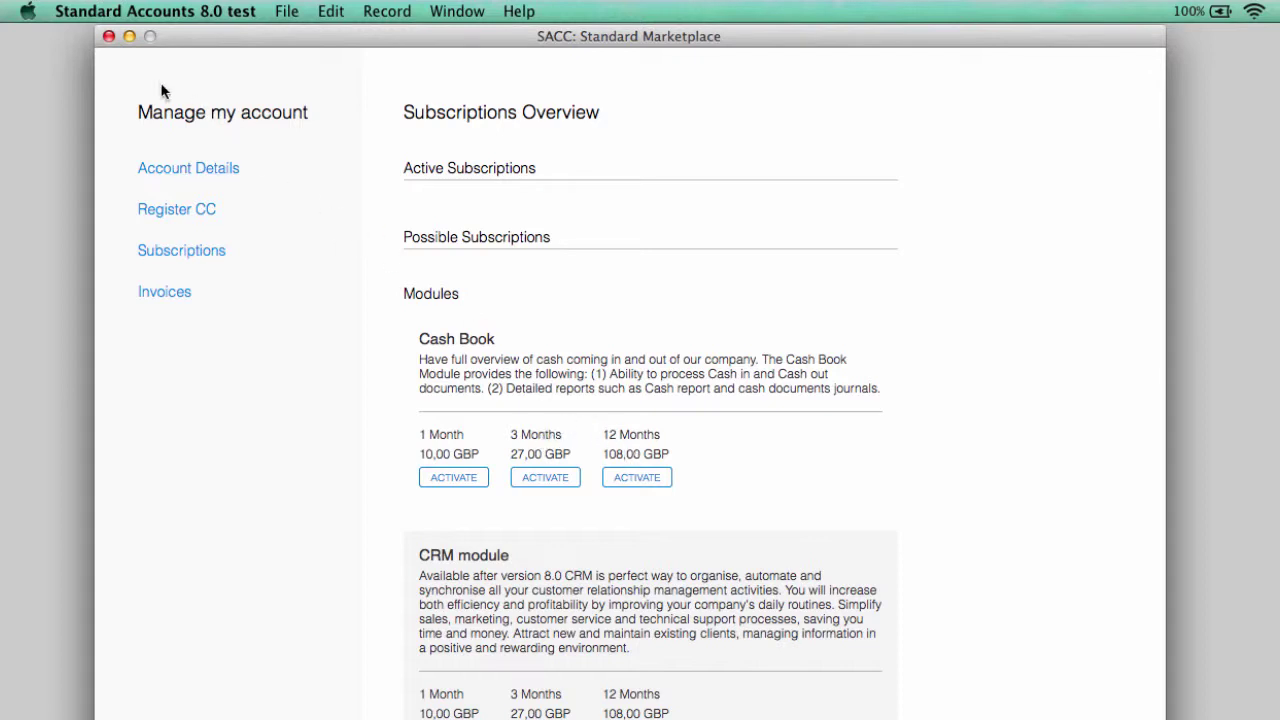
{"action": "left_click", "coordinate": [109, 36]}
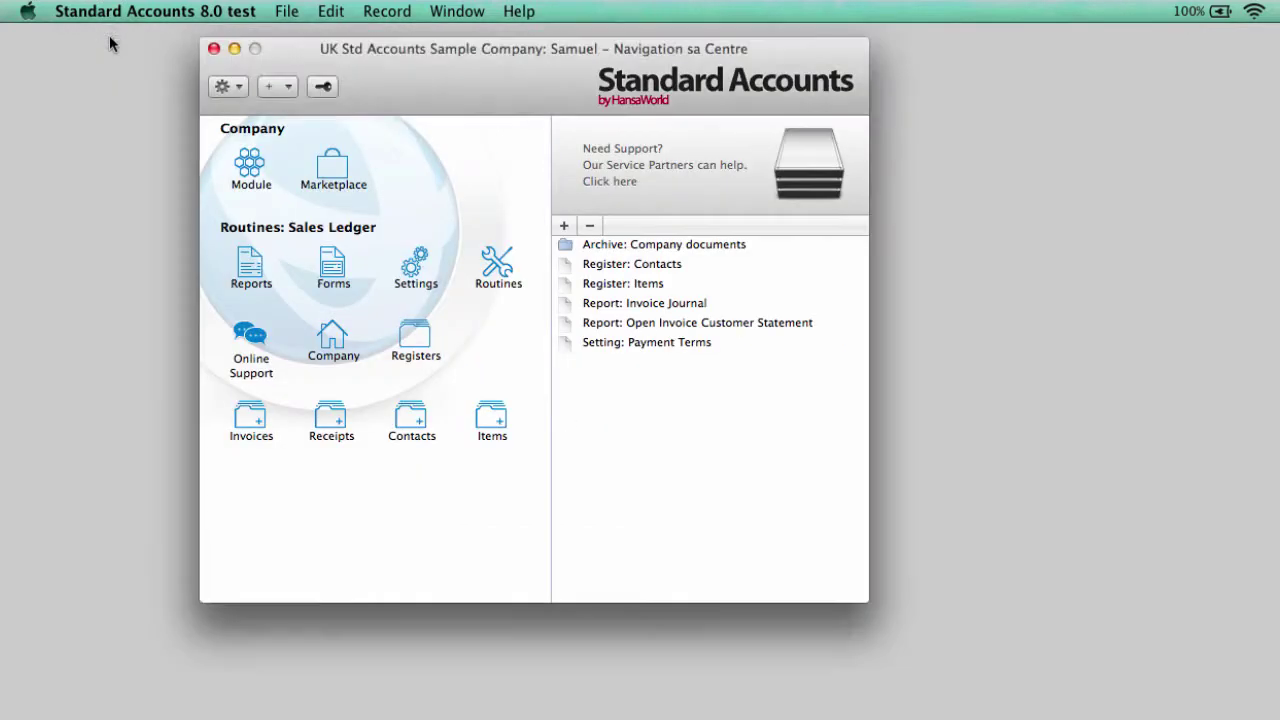
{"action": "left_click", "coordinate": [249, 160]}
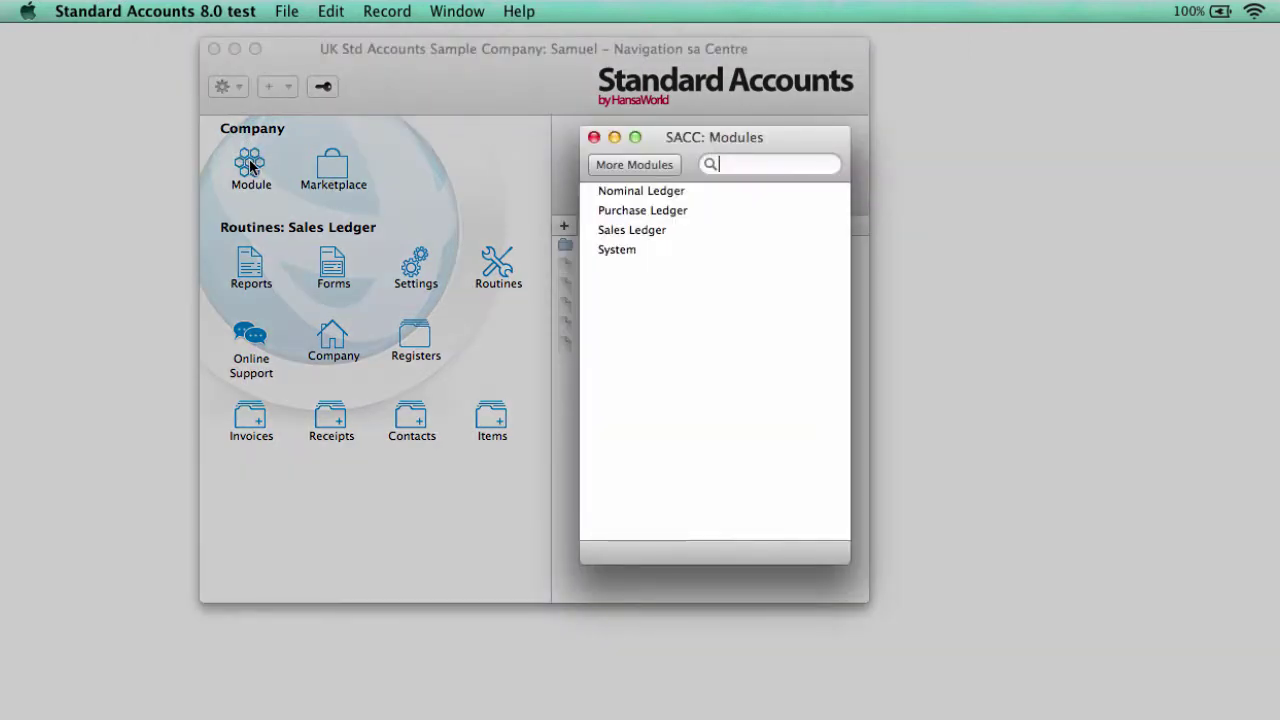
{"action": "key", "text": "super+0"}
{"action": "left_click", "coordinate": [594, 138]}
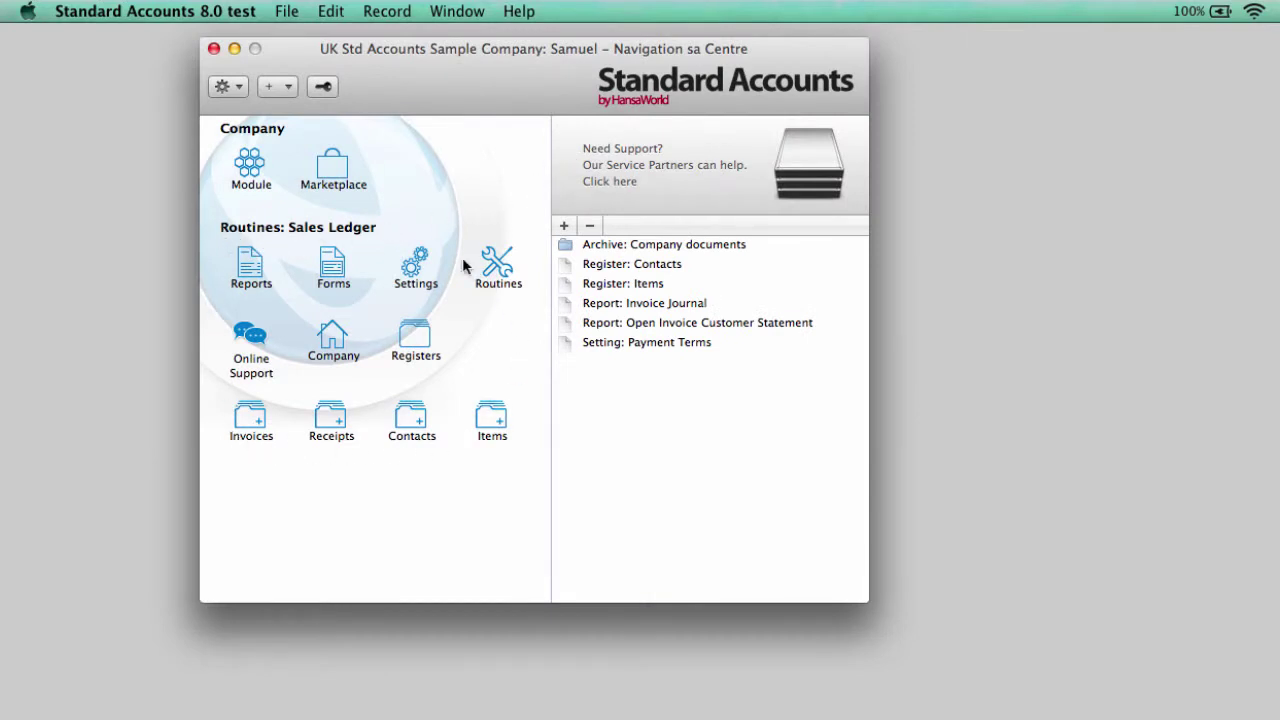
View the Sales Ledger's lists of available reports and printable forms, closing each list
{"action": "left_click", "coordinate": [249, 267]}
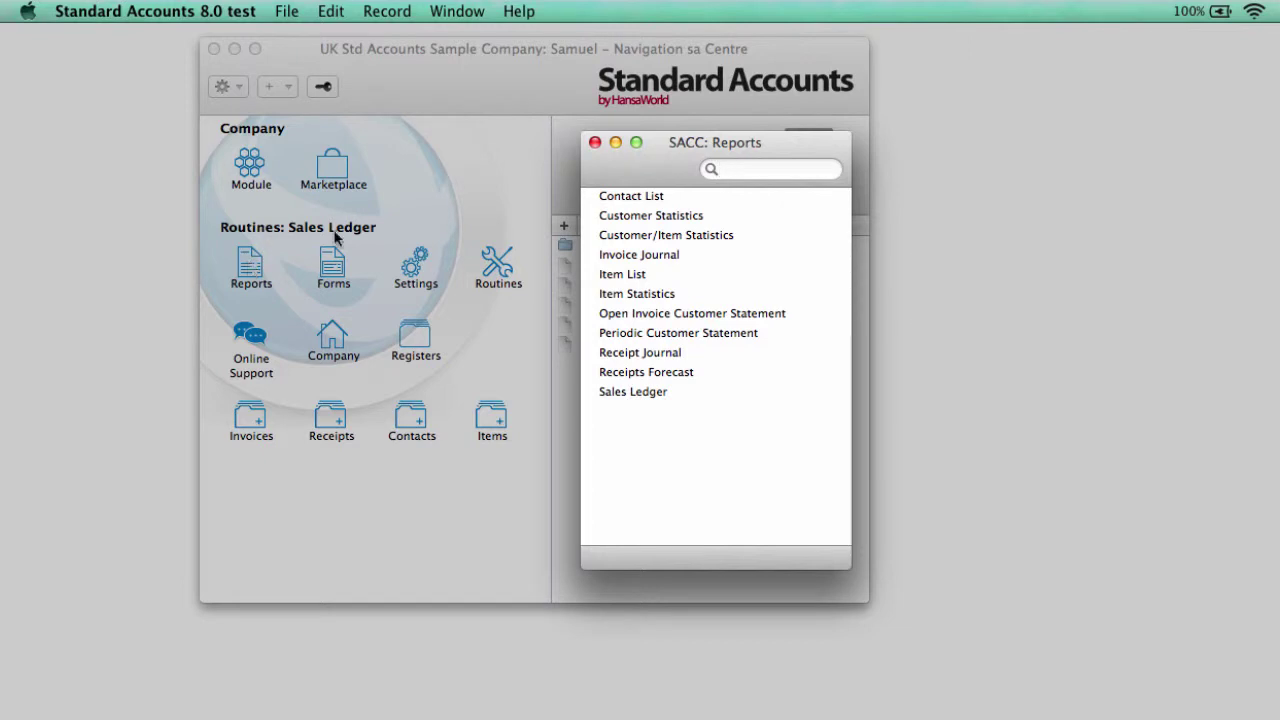
{"action": "left_click", "coordinate": [596, 142]}
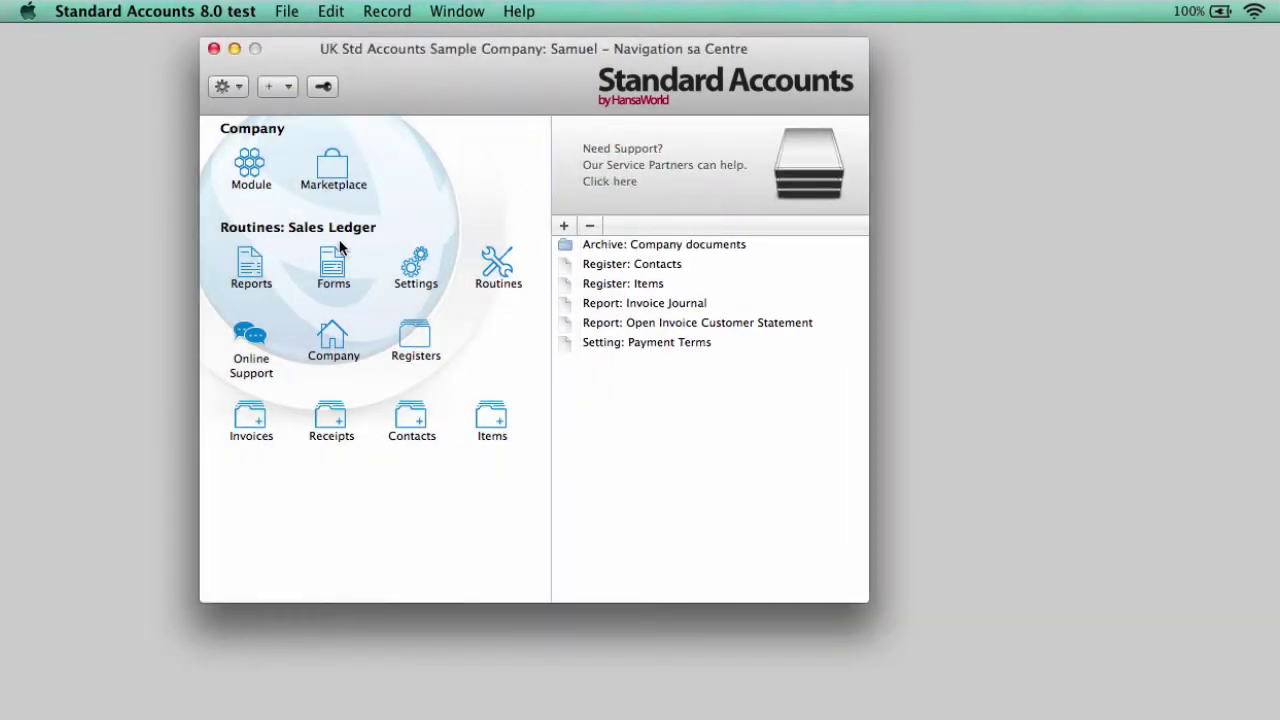
{"action": "left_click", "coordinate": [332, 266]}
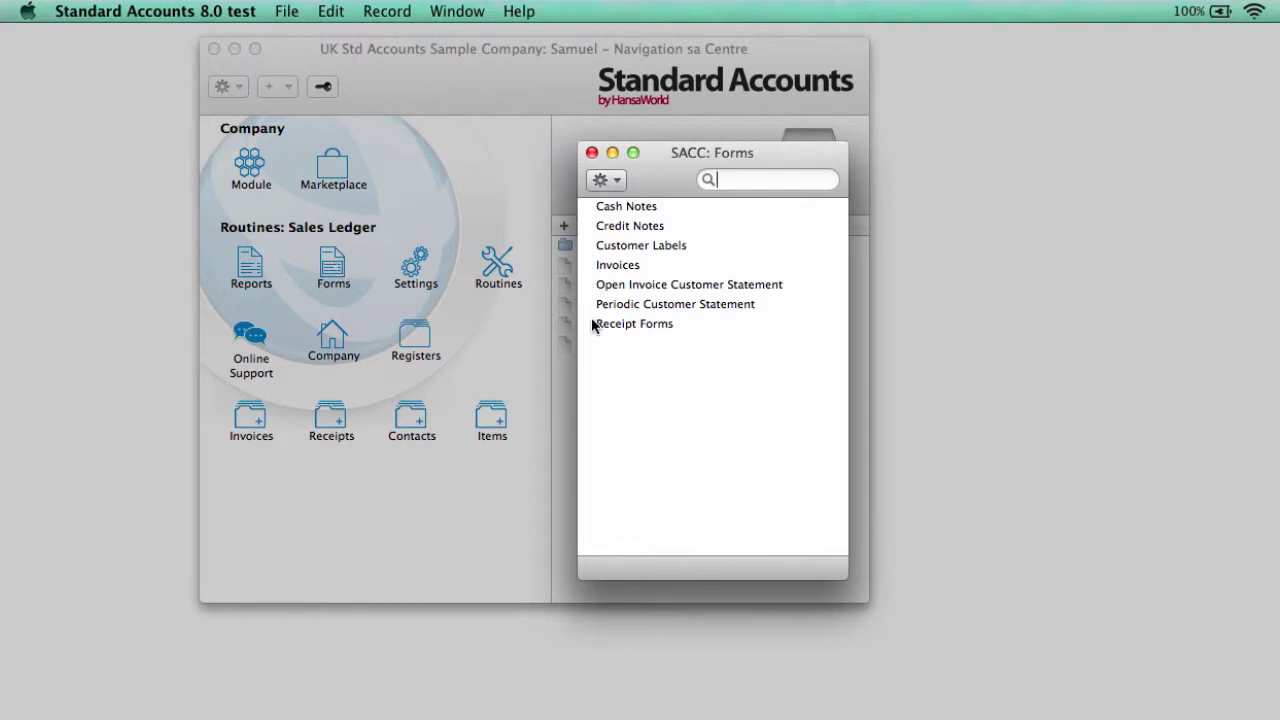
{"action": "left_click", "coordinate": [591, 152]}
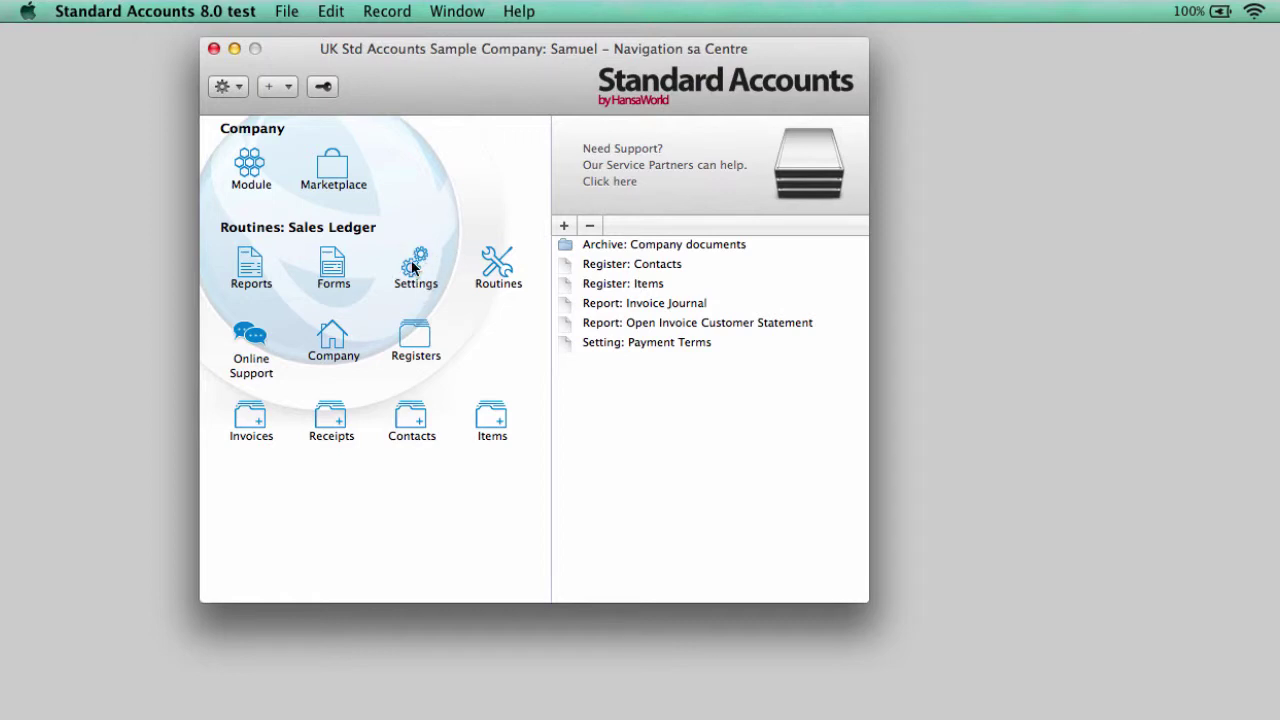
View the Payment Terms setting of the Sales Ledger and close the settings windows
{"action": "key", "text": "super+s"}
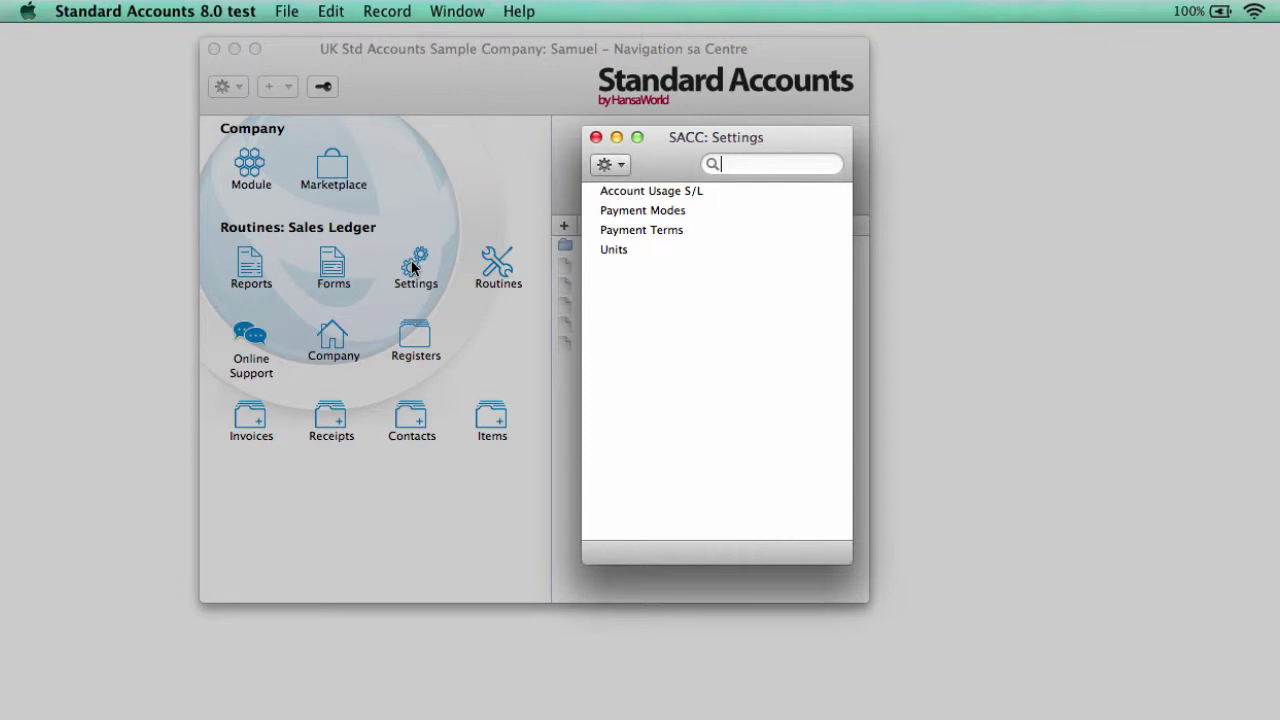
{"action": "double_click", "coordinate": [588, 230]}
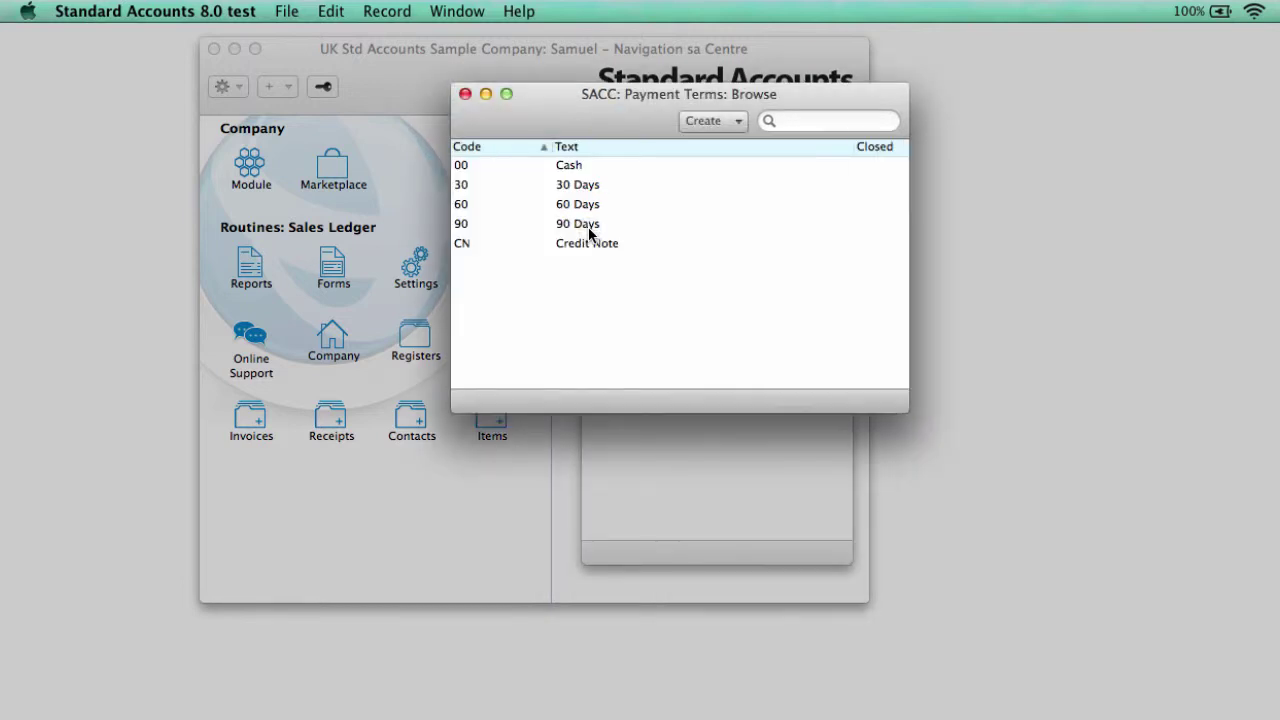
{"action": "left_click", "coordinate": [465, 93]}
{"action": "left_click", "coordinate": [592, 137]}
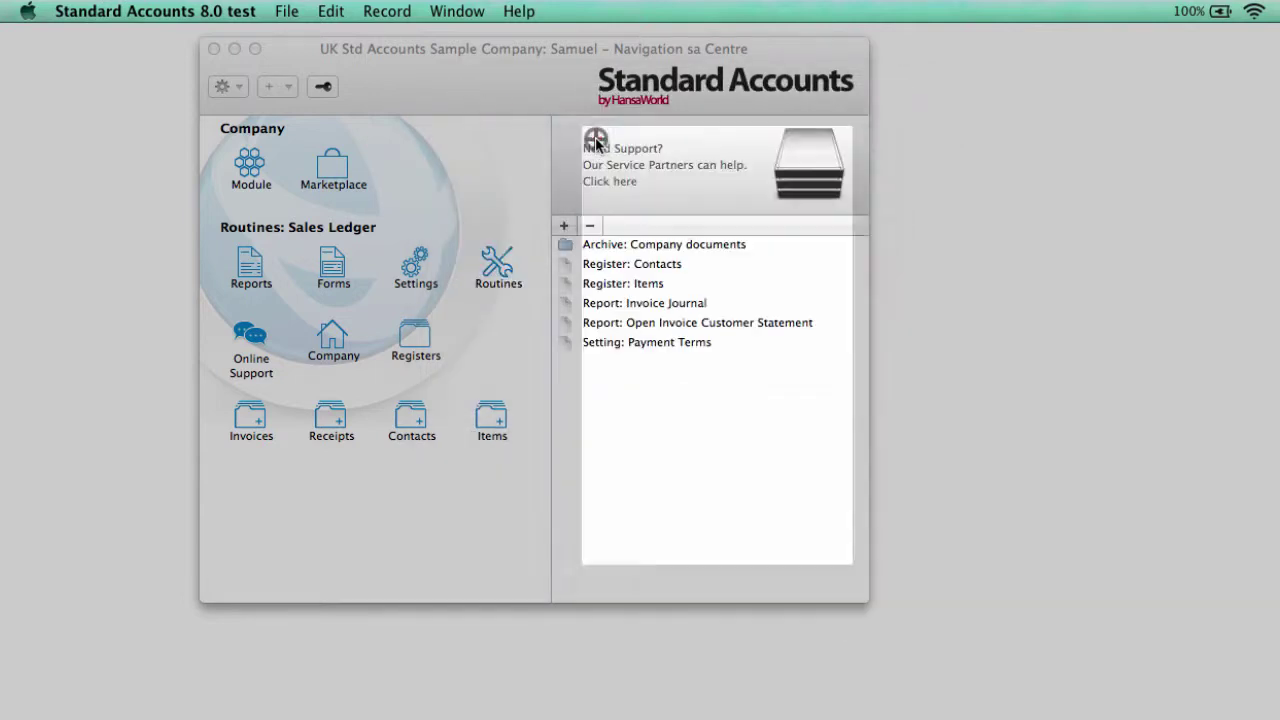
View the routines available in the Sales Ledger, close them, and open Online Support
{"action": "left_click", "coordinate": [496, 262]}
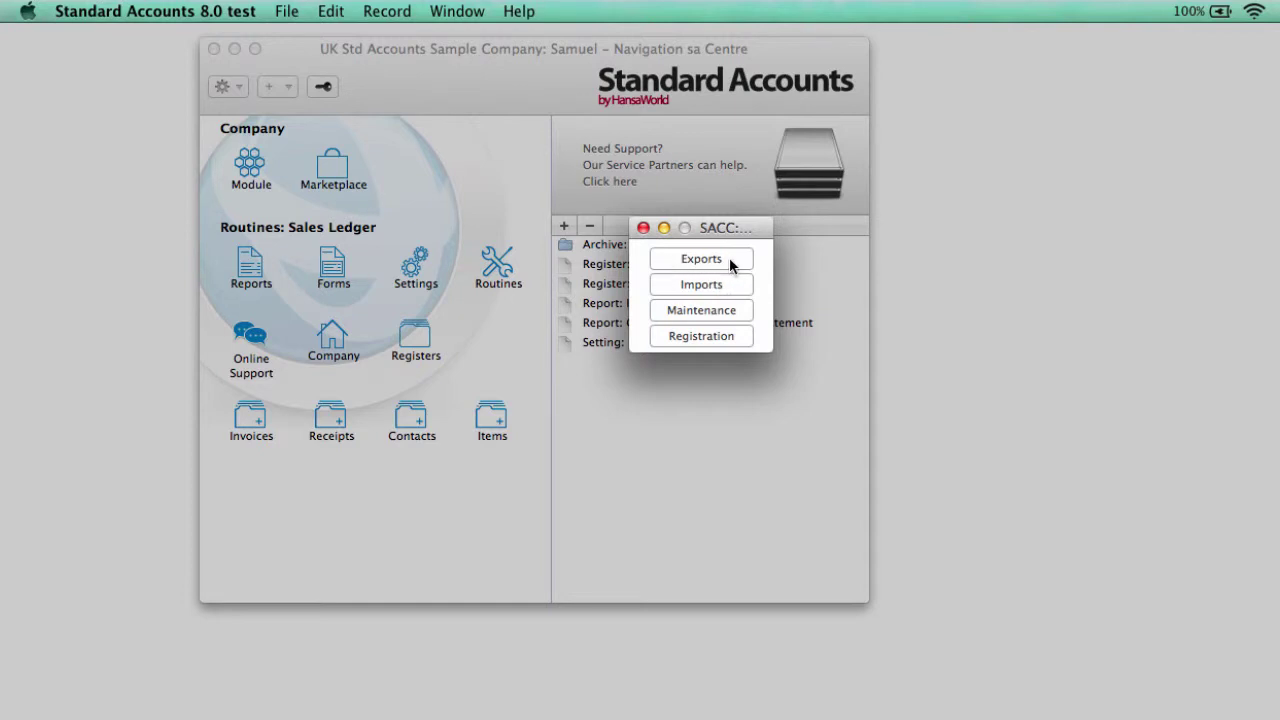
{"action": "left_click", "coordinate": [643, 228]}
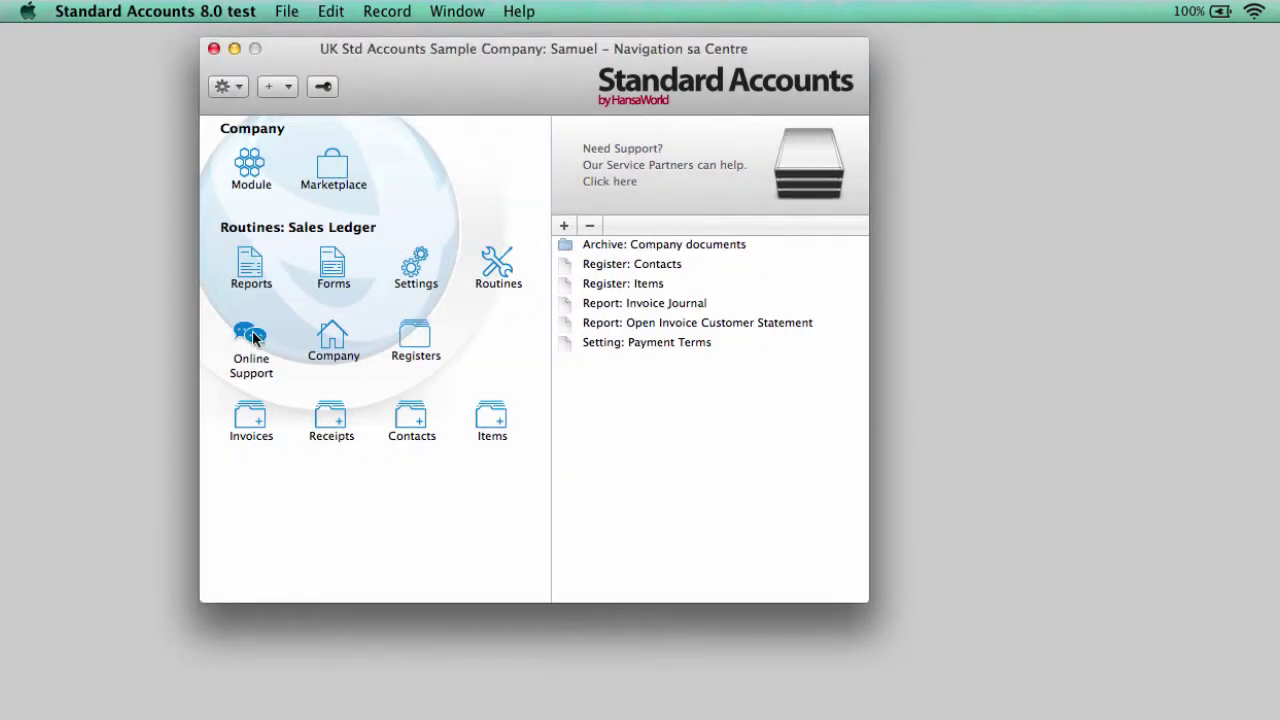
{"action": "left_click", "coordinate": [251, 335]}
{"action": "key", "text": "super+o"}
Go through the Invoices, Receipts, Contacts and Items registers, and browse the Contacts register before closing the windows
{"action": "left_click", "coordinate": [409, 347]}
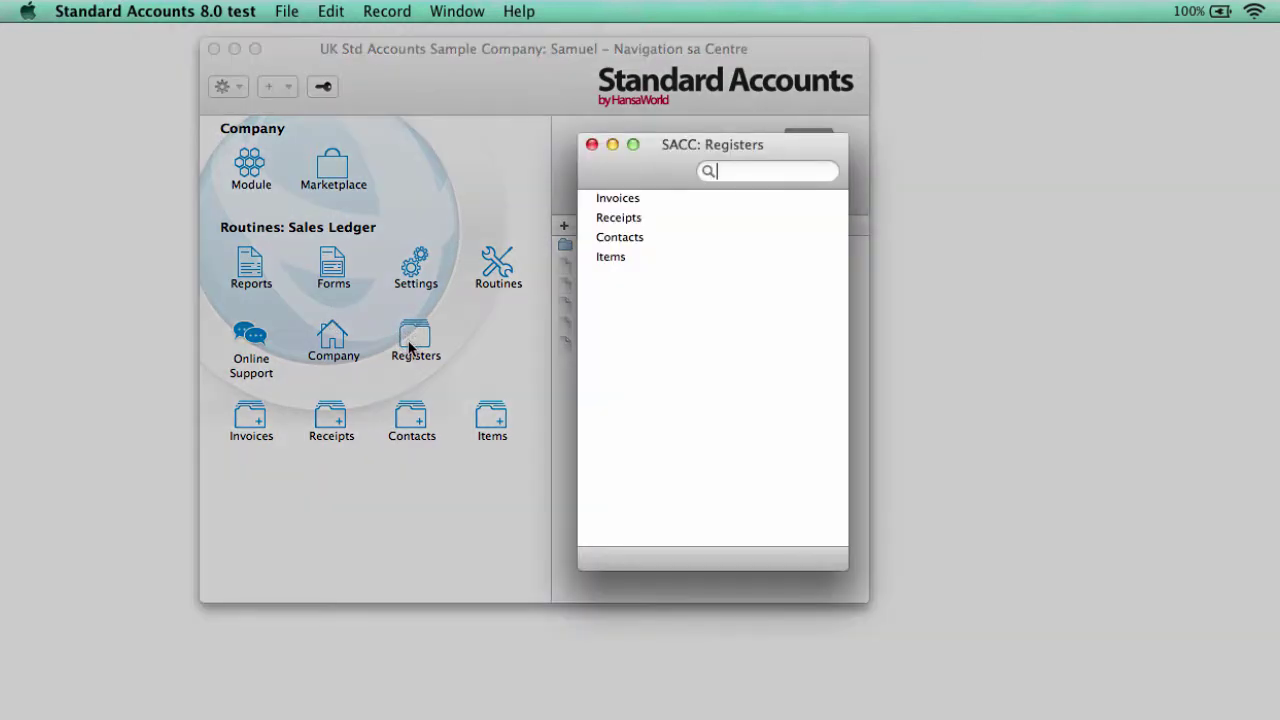
{"action": "left_click", "coordinate": [584, 198]}
{"action": "left_click", "coordinate": [586, 217]}
{"action": "left_click", "coordinate": [586, 237]}
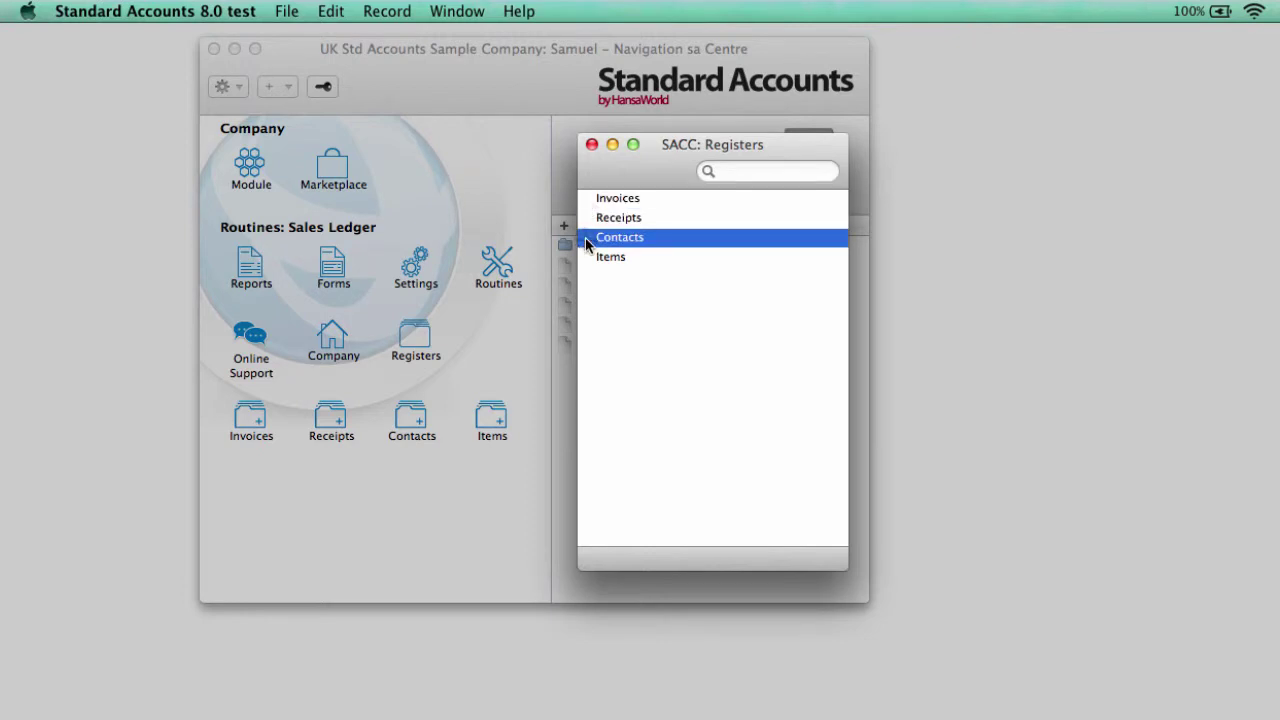
{"action": "left_click", "coordinate": [585, 256]}
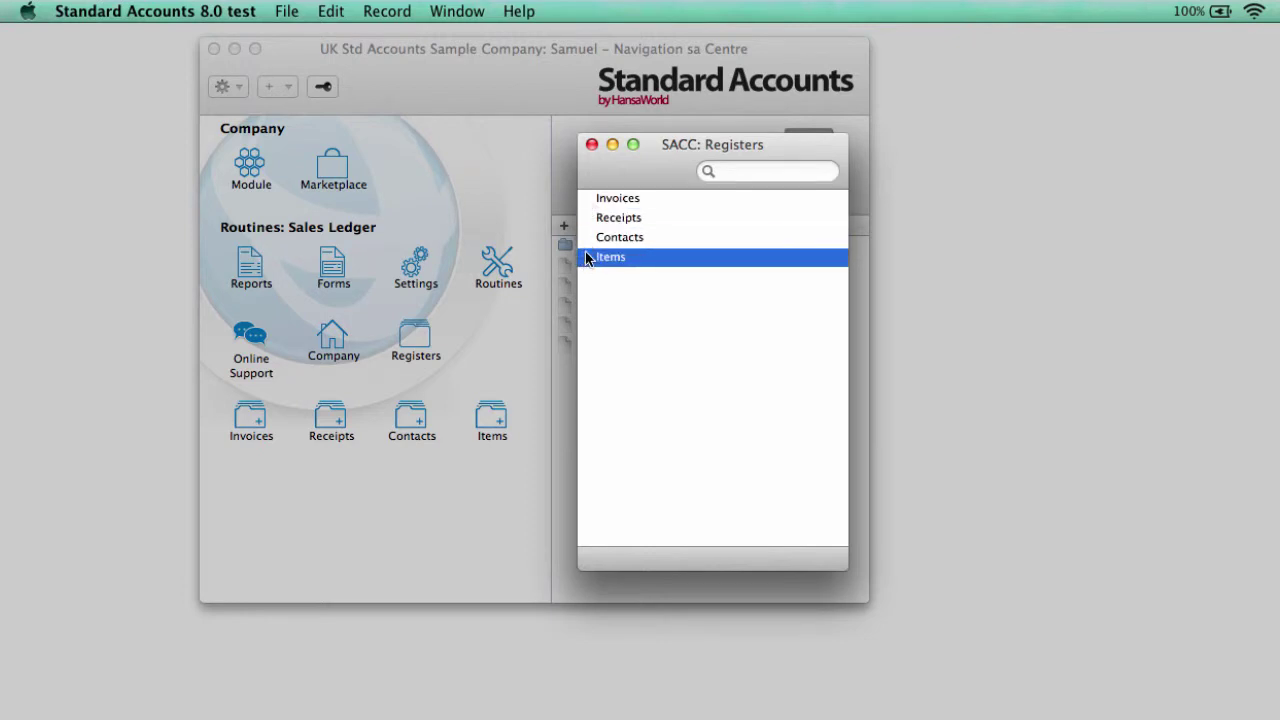
{"action": "left_click", "coordinate": [585, 237]}
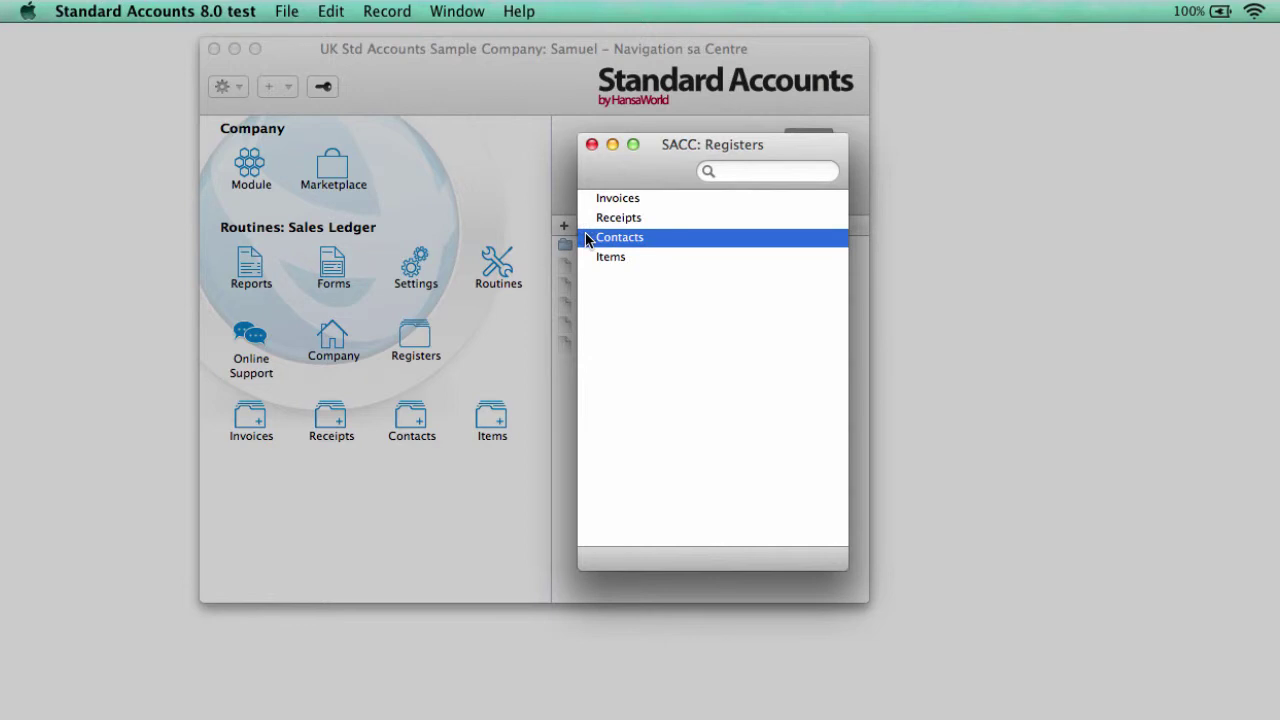
{"action": "double_click", "coordinate": [585, 237]}
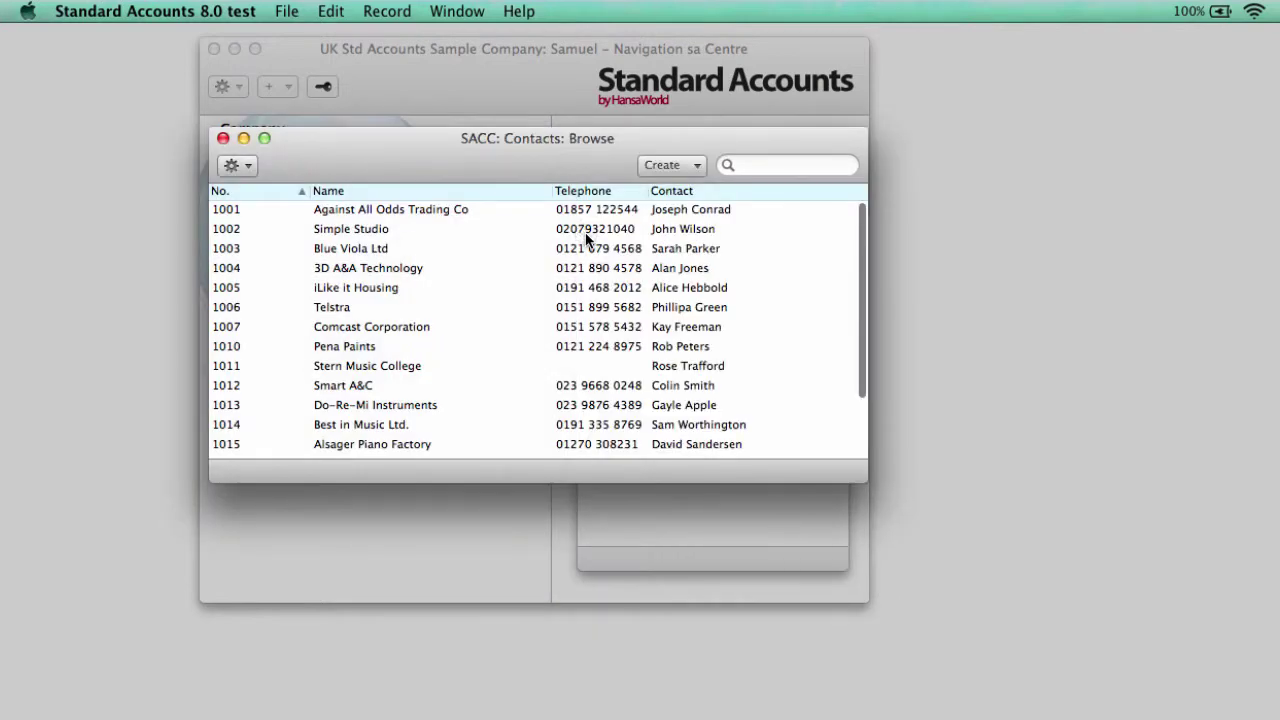
{"action": "left_click", "coordinate": [223, 138]}
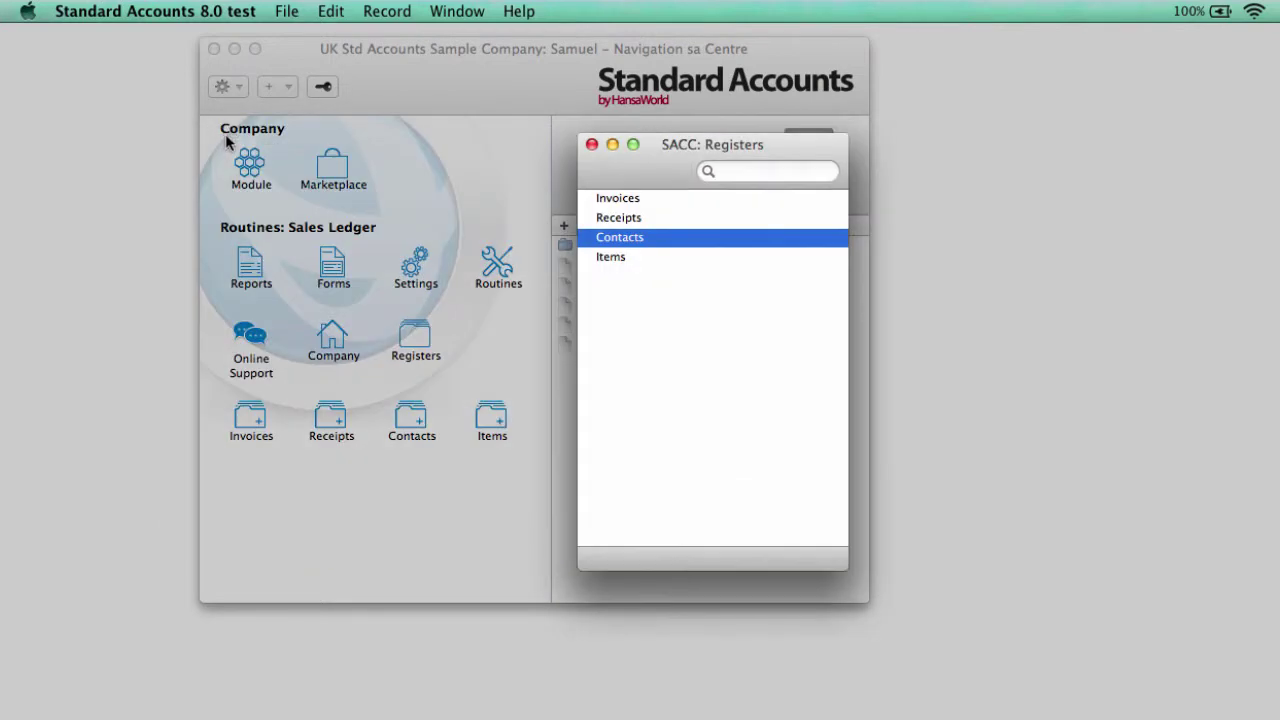
{"action": "left_click", "coordinate": [591, 144]}
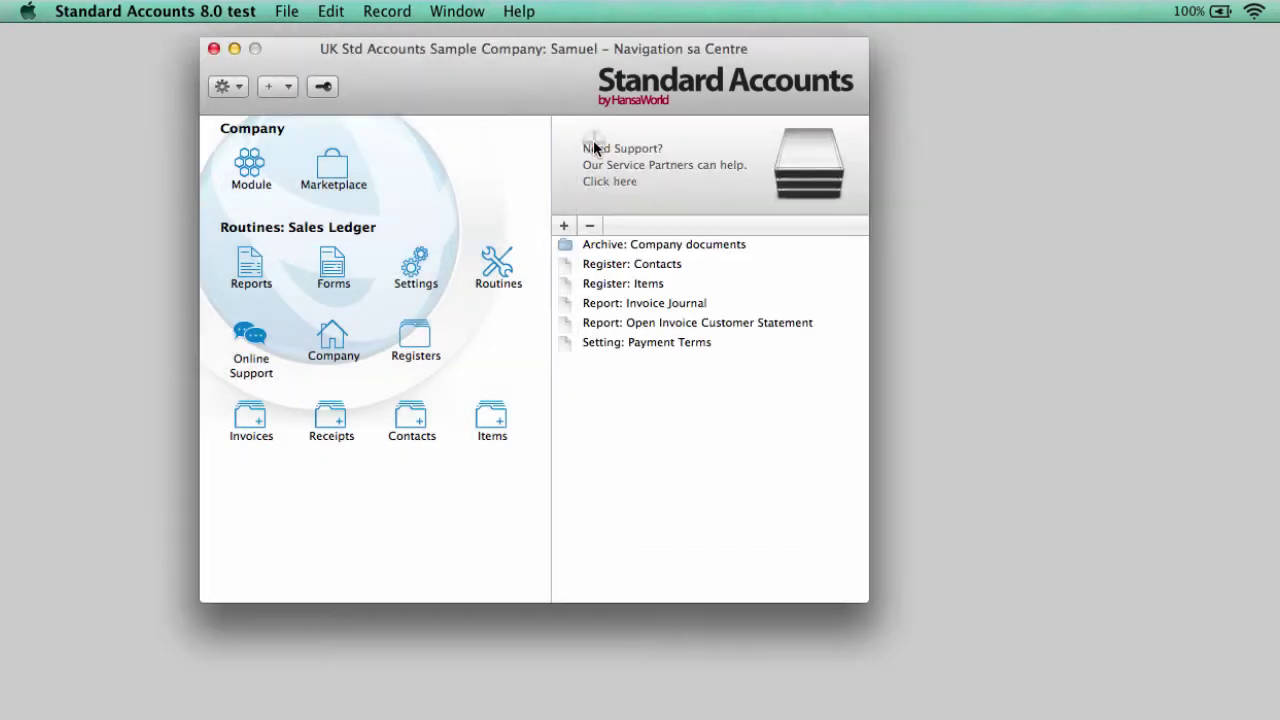
Browse the Invoices and Receipts registers, and open a blank new invoice and close it without saving
{"action": "key", "text": "super+1"}
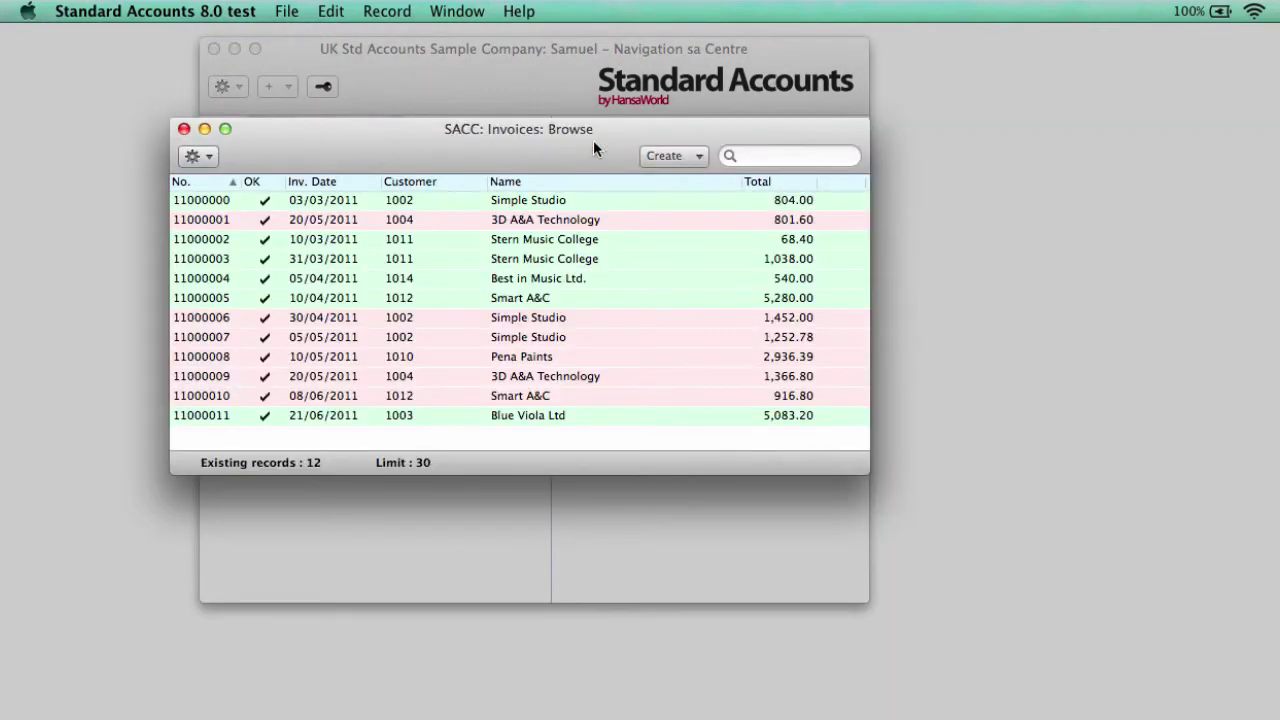
{"action": "key", "text": "super+2"}
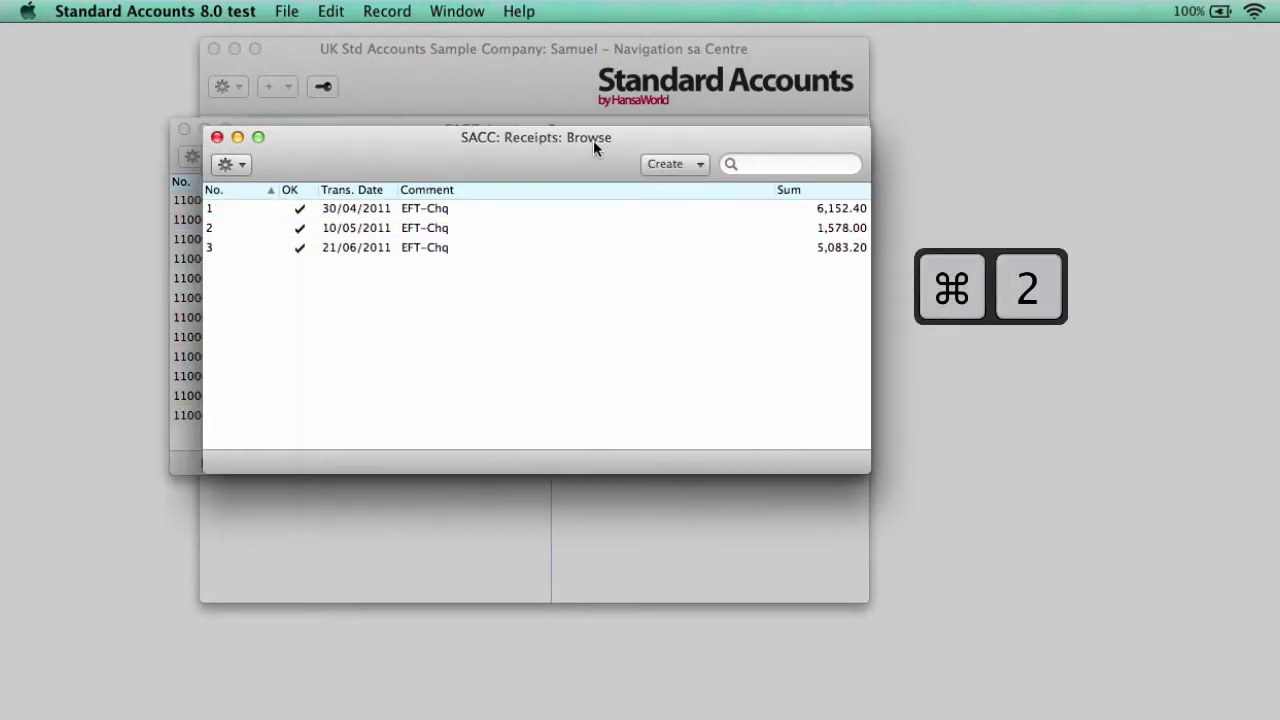
{"action": "left_click", "coordinate": [217, 137]}
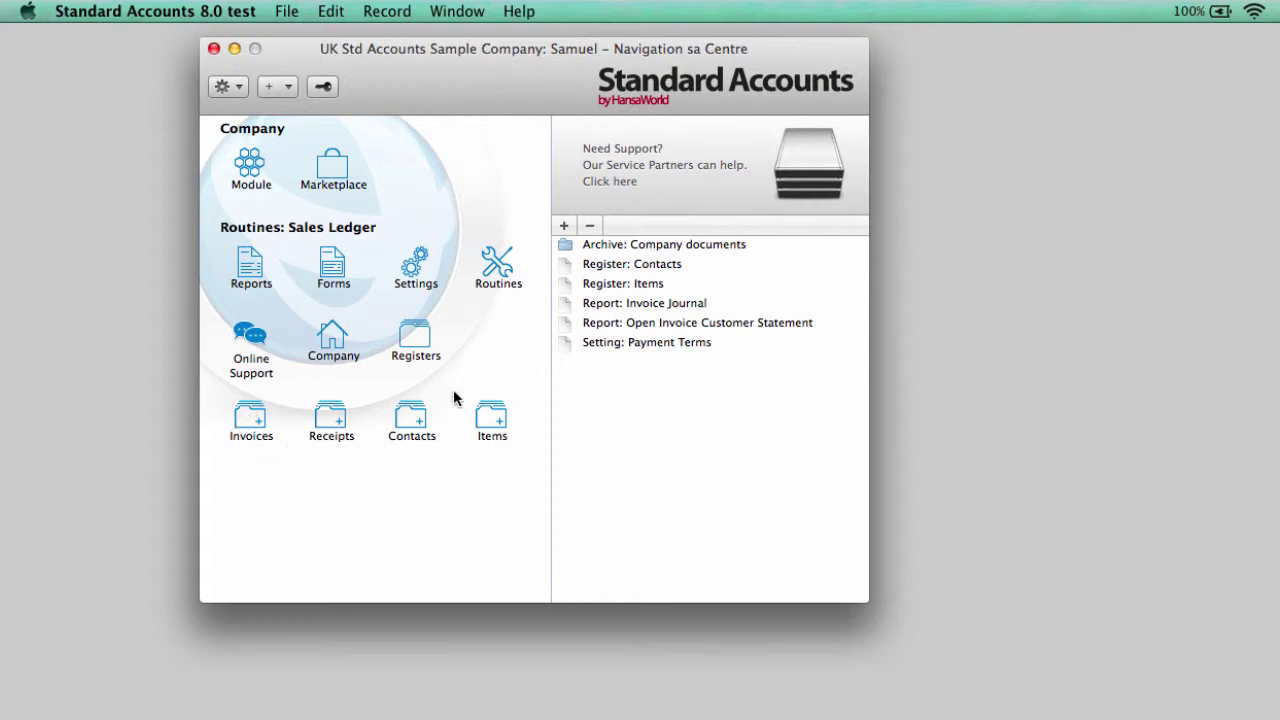
{"action": "left_click", "coordinate": [251, 418]}
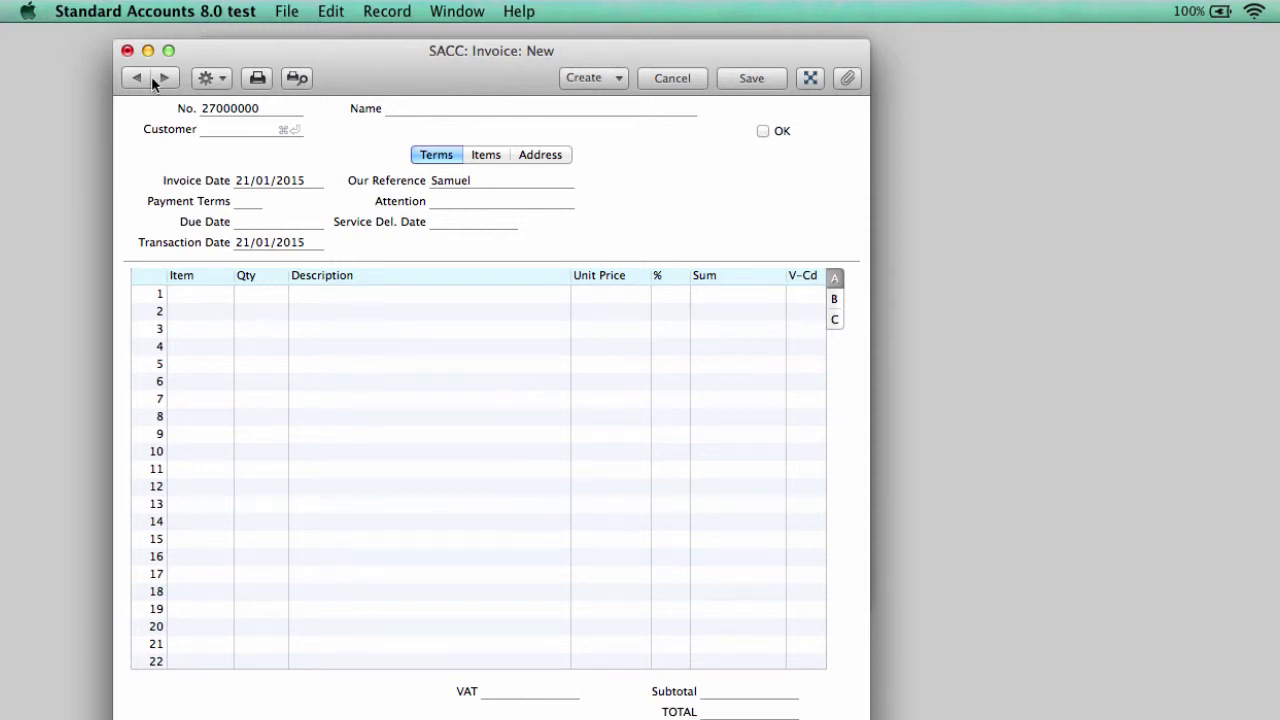
{"action": "left_click", "coordinate": [128, 52]}
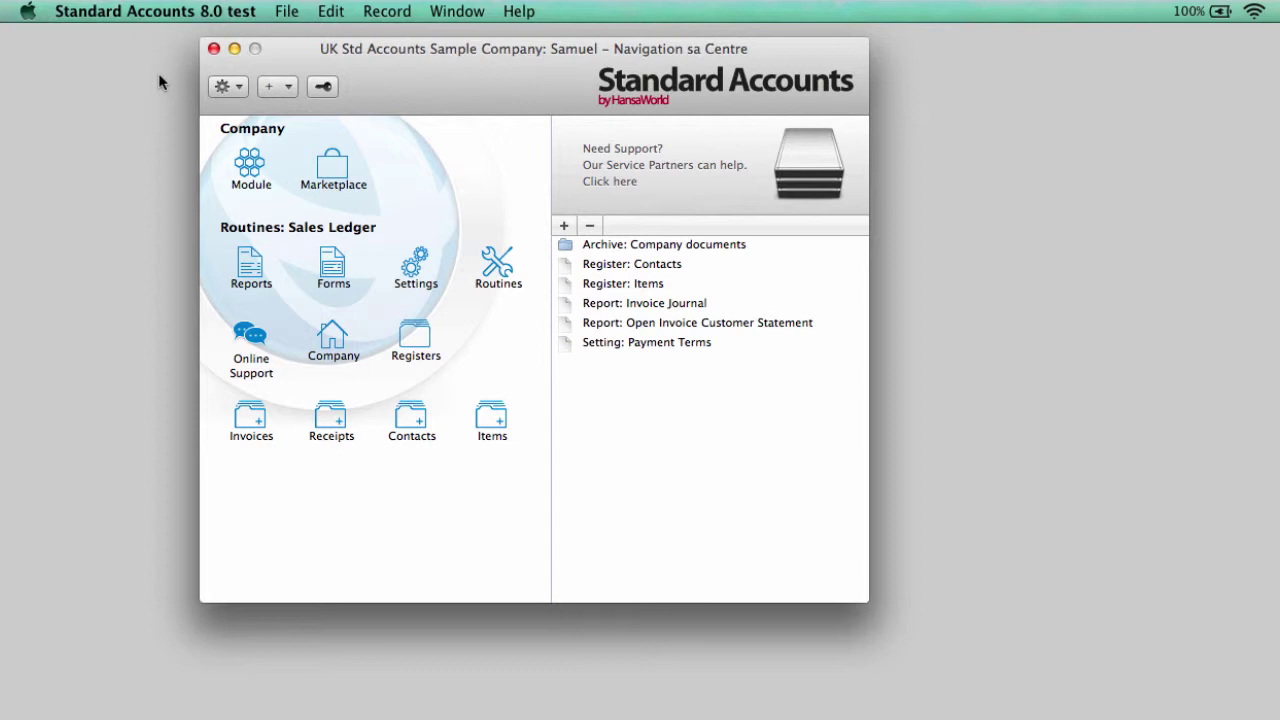
Log out of the current session and log back in to the sample company under the same user
{"action": "left_click", "coordinate": [324, 88]}
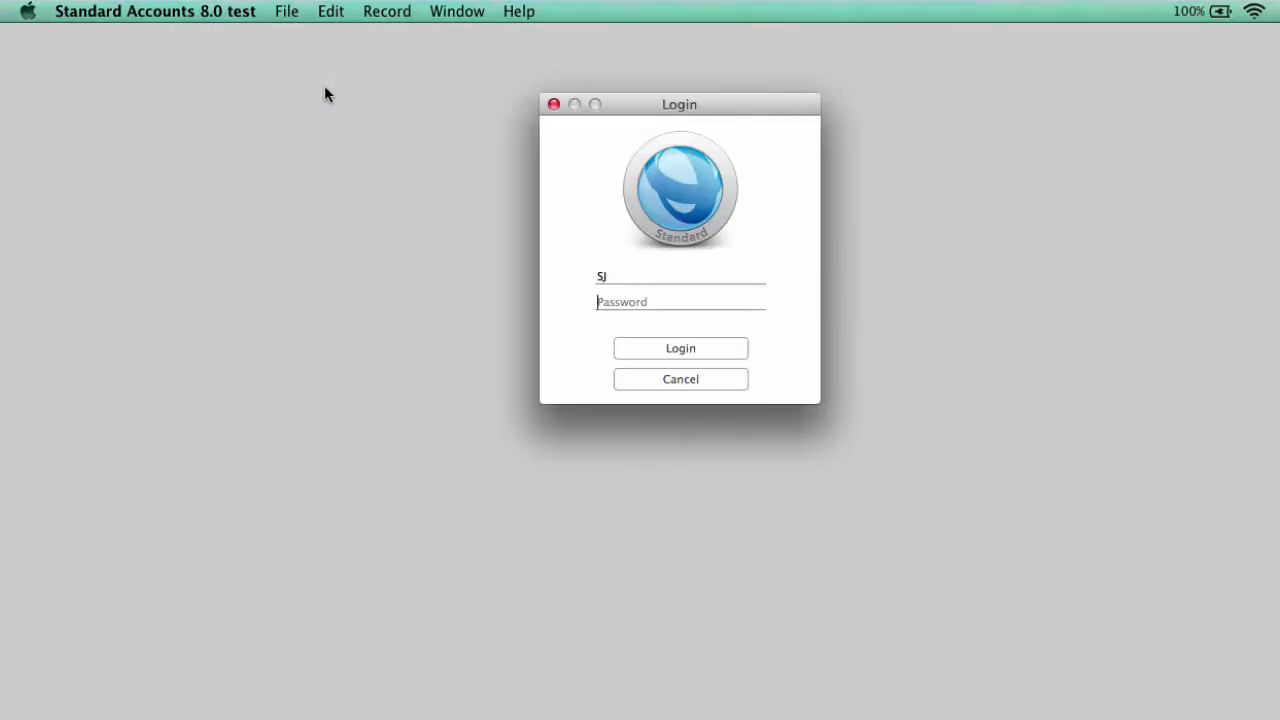
{"action": "left_click", "coordinate": [663, 347]}
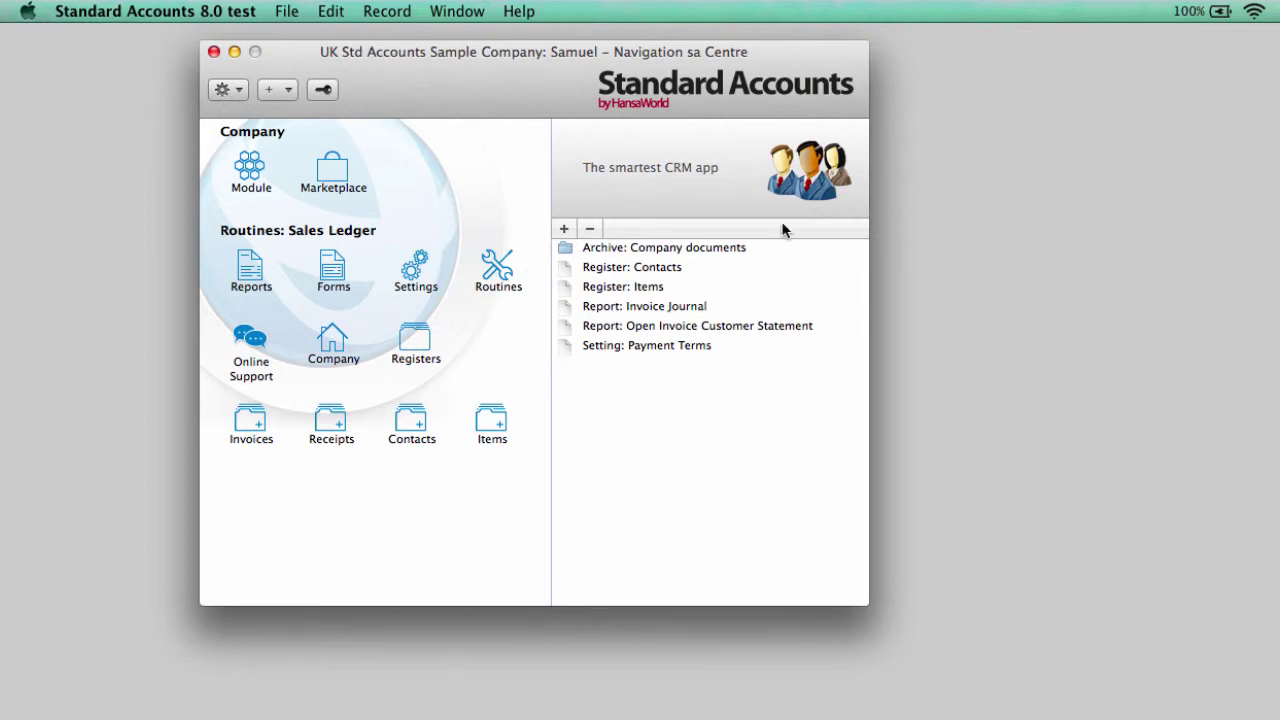
Go through the saved shortcuts for the Items register, the Invoice Journal report and the Open Invoice Customer Statement report
{"action": "left_click", "coordinate": [612, 288]}
{"action": "left_click", "coordinate": [608, 306]}
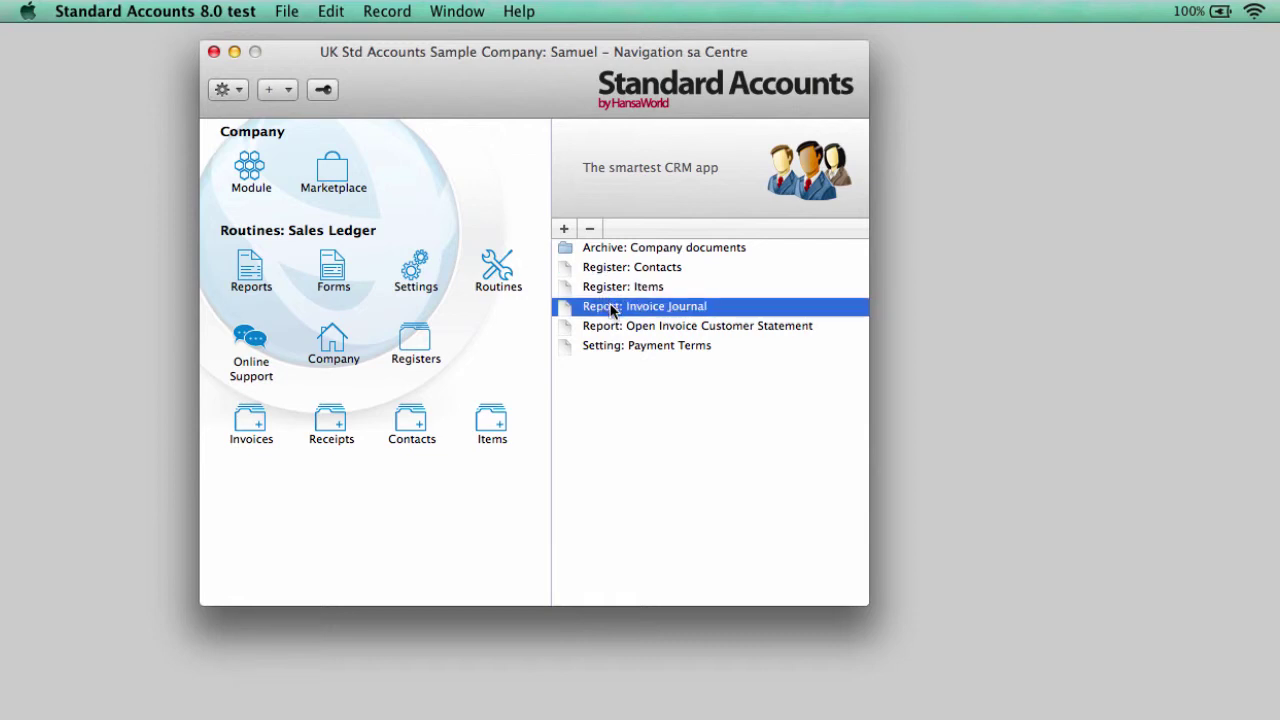
{"action": "left_click", "coordinate": [608, 327]}
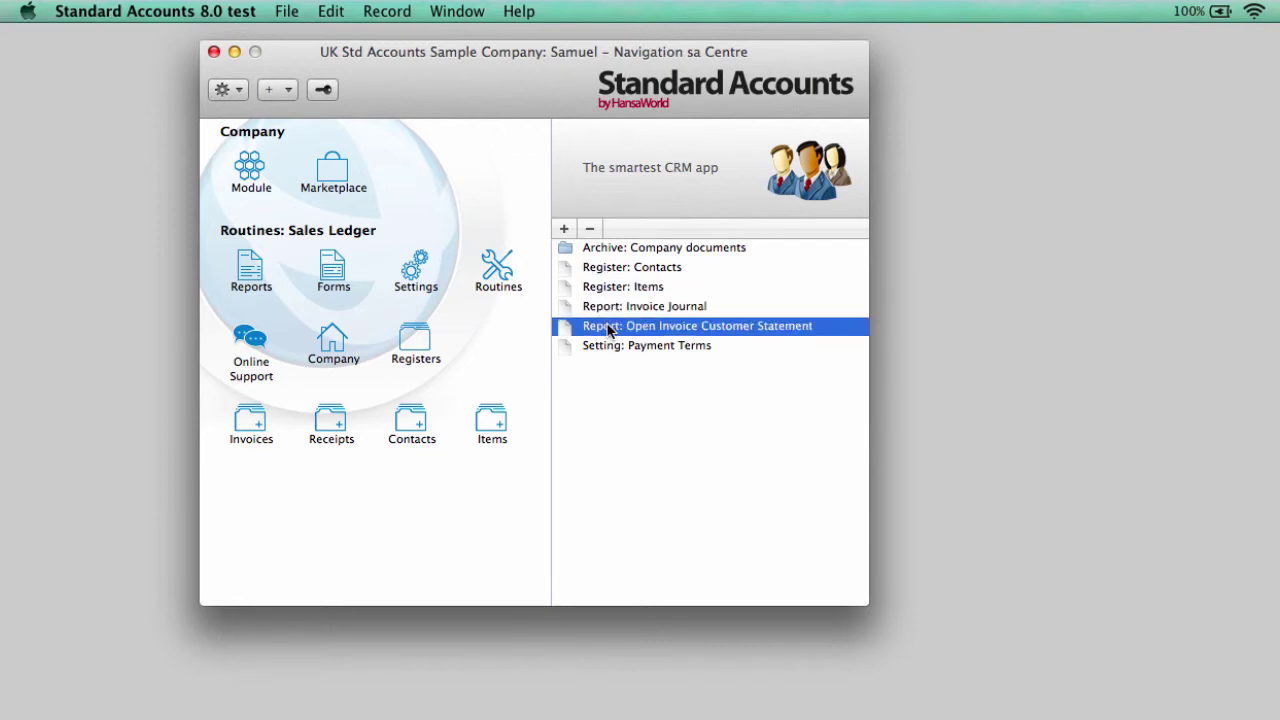
Add the Invoices register from the list of registers to the navigation centre's shortcuts
{"action": "left_click", "coordinate": [412, 343]}
{"action": "left_click", "coordinate": [267, 201]}
{"action": "left_click_drag", "start_coordinate": [267, 201], "coordinate": [650, 425]}
Open the Invoices register from its shortcut, and close it together with the list of registers
{"action": "left_click", "coordinate": [640, 368]}
{"action": "double_click", "coordinate": [638, 367]}
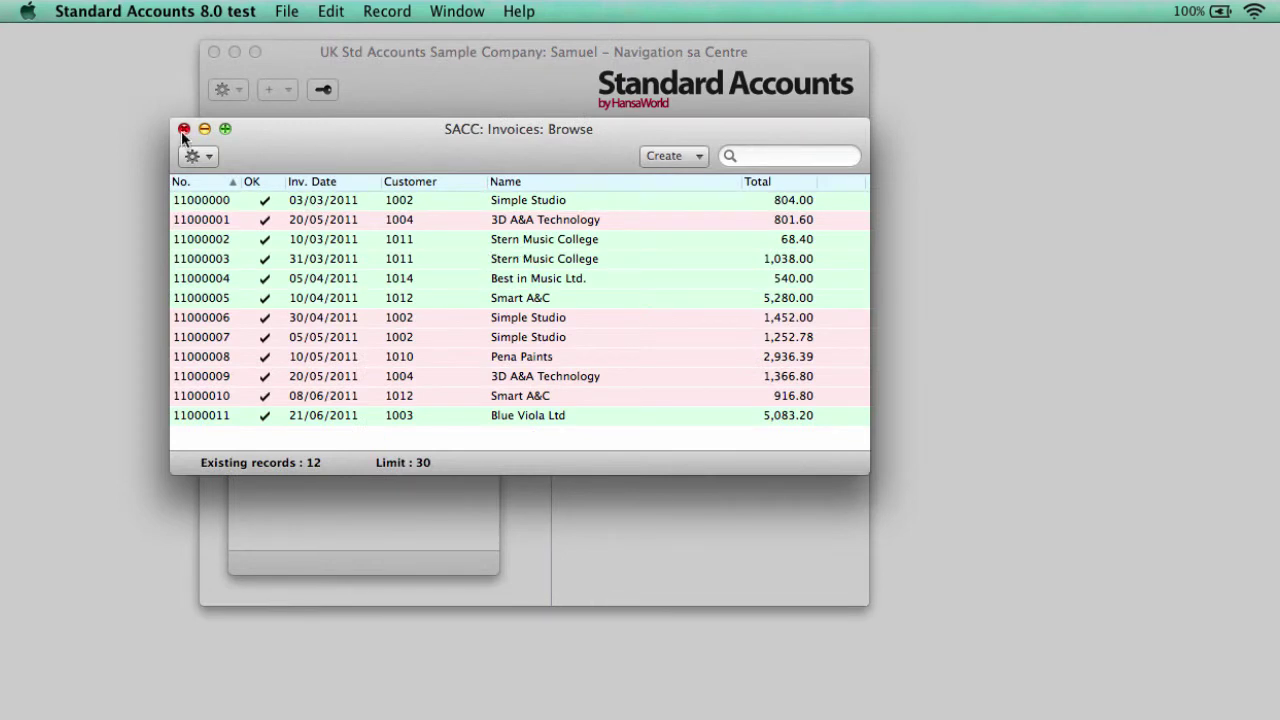
{"action": "left_click", "coordinate": [184, 129]}
{"action": "left_click", "coordinate": [242, 148]}
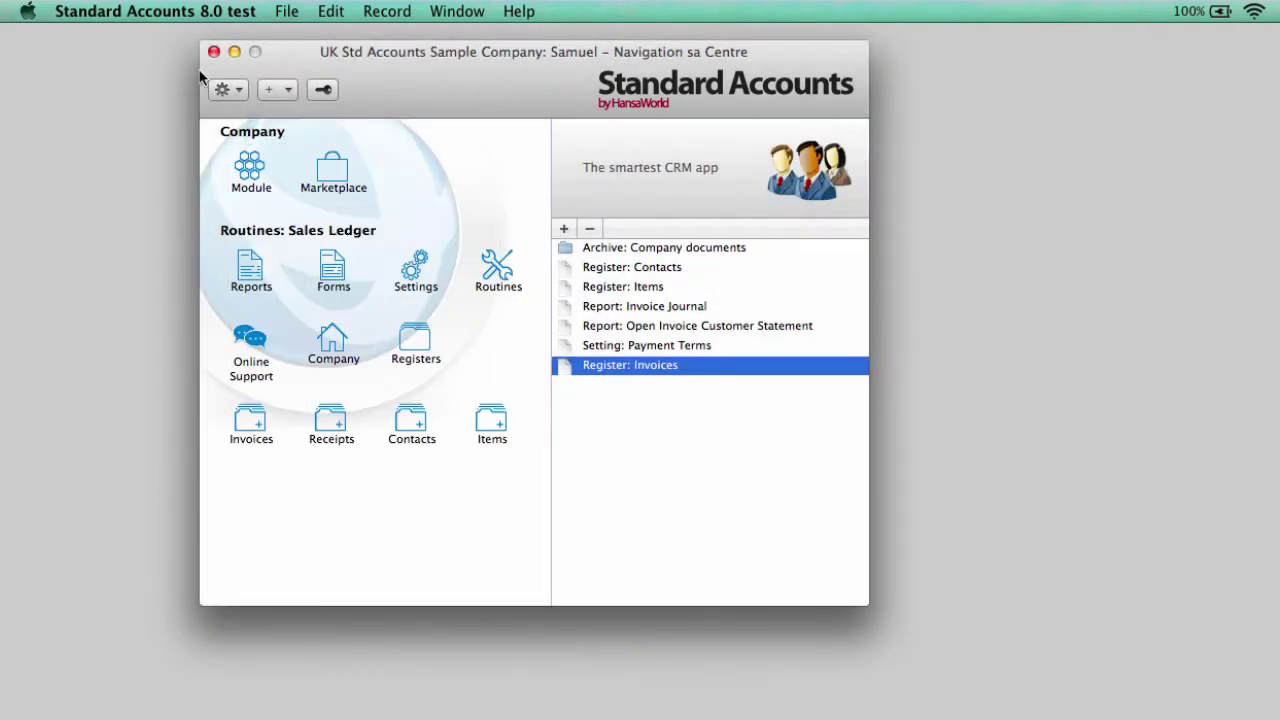
View the operations available in the navigation centre, such as changing the password, editing link comments and attaching files
{"action": "left_click", "coordinate": [228, 89]}
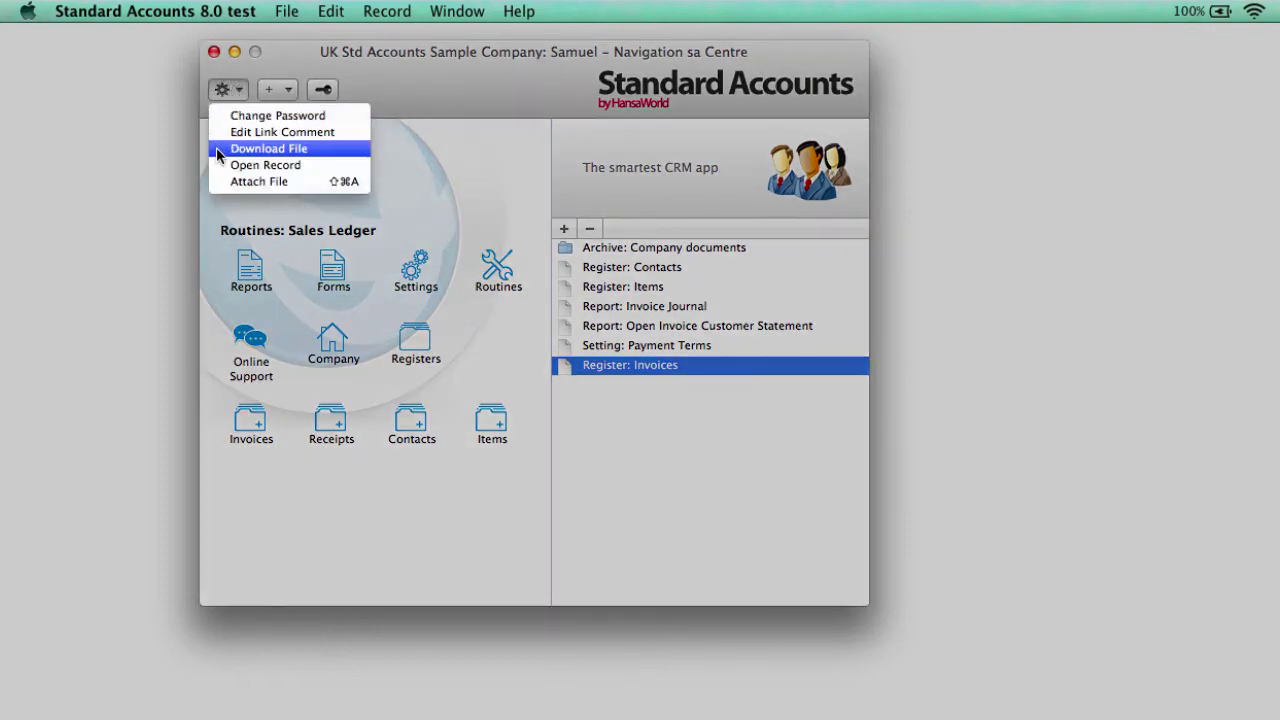
{"action": "left_click", "coordinate": [216, 91]}
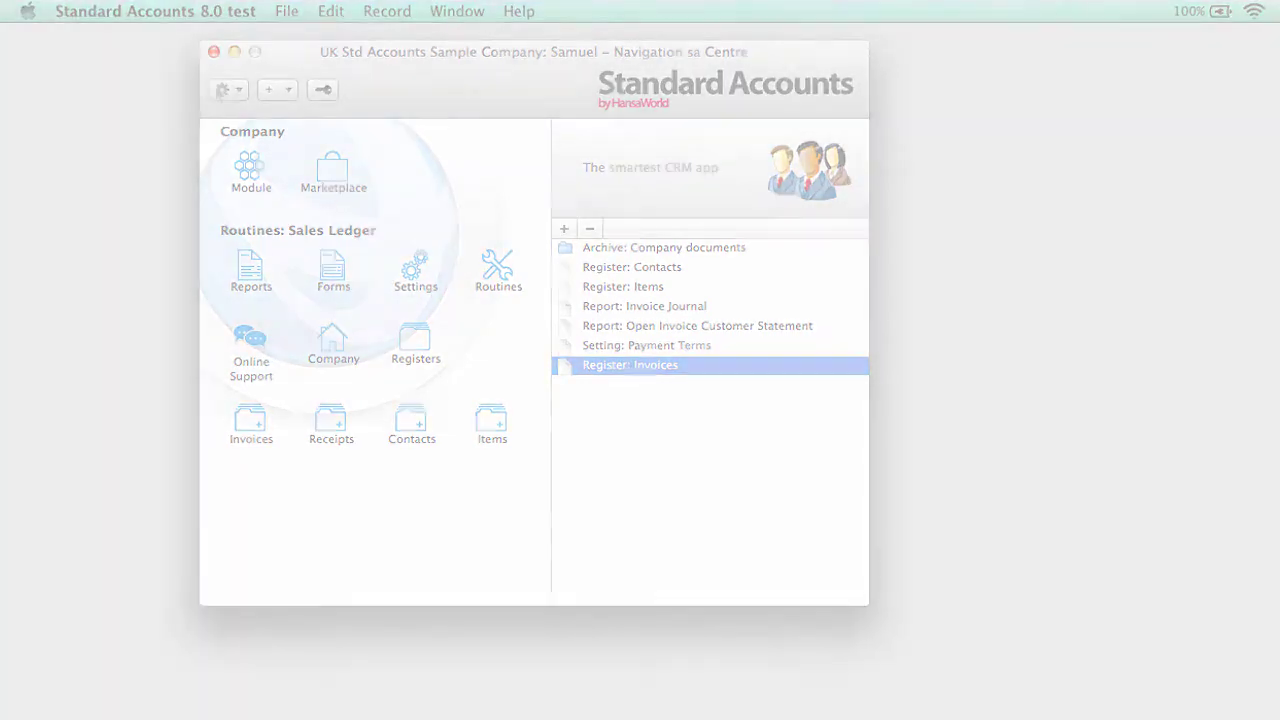